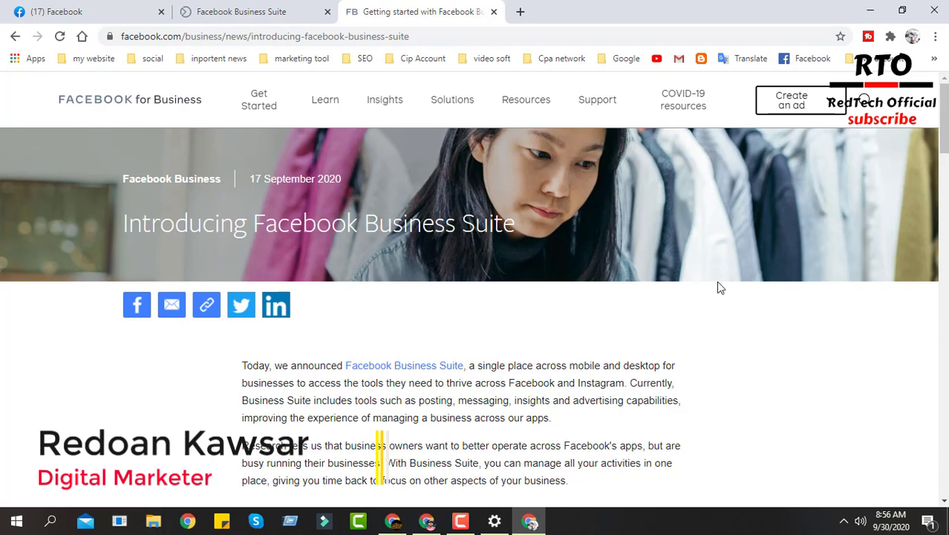
# Compare the Business Suite home of Marketing World with the Business Manager home of the first listed business in the other browser window.
pyautogui.click(211, 7)
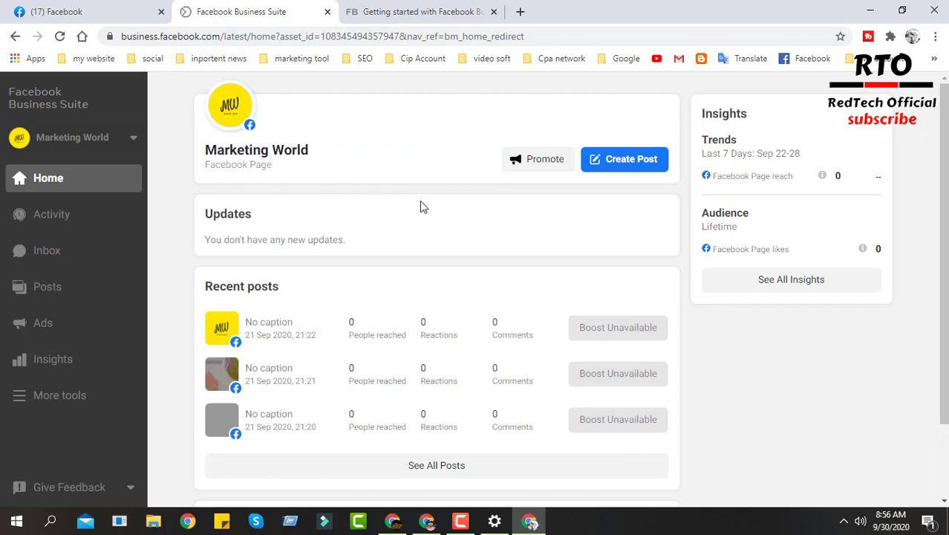
pyautogui.click(427, 522)
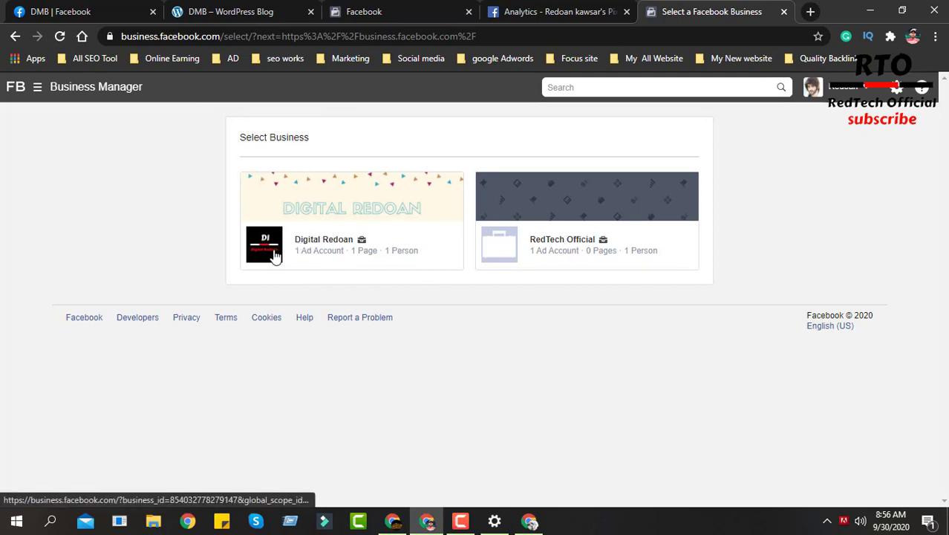
pyautogui.click(316, 243)
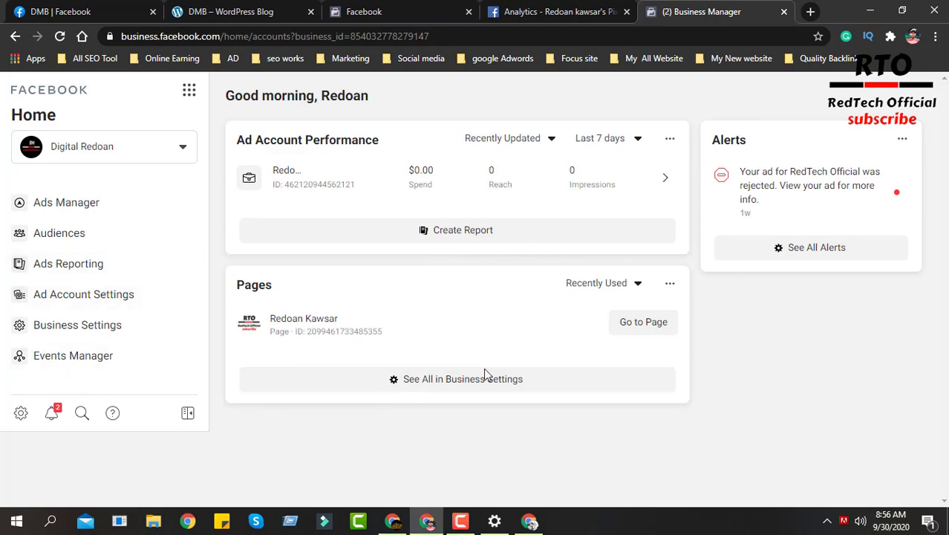
pyautogui.click(529, 520)
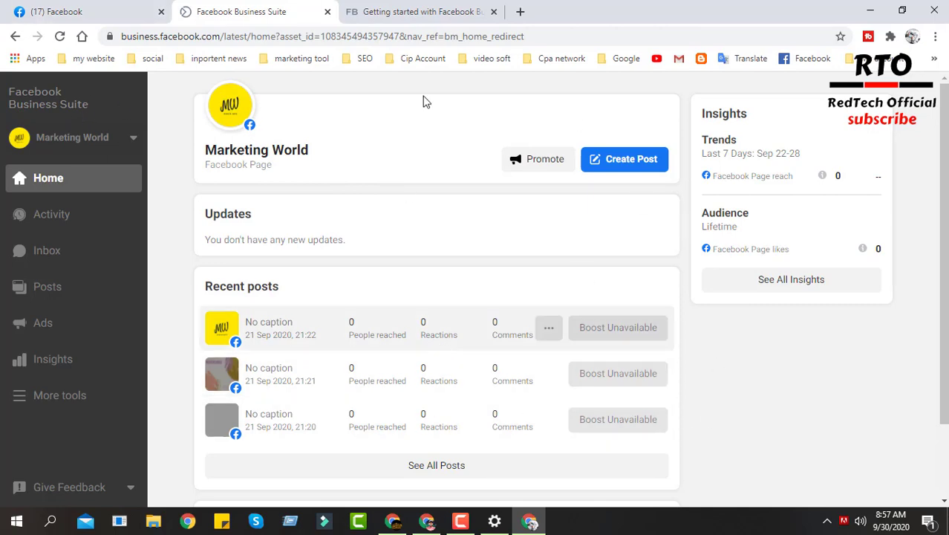
# Read the article introducing Facebook Business Suite through its Getting started section, highlighting "Facebook and Instagram" in the opening paragraph.
pyautogui.click(404, 9)
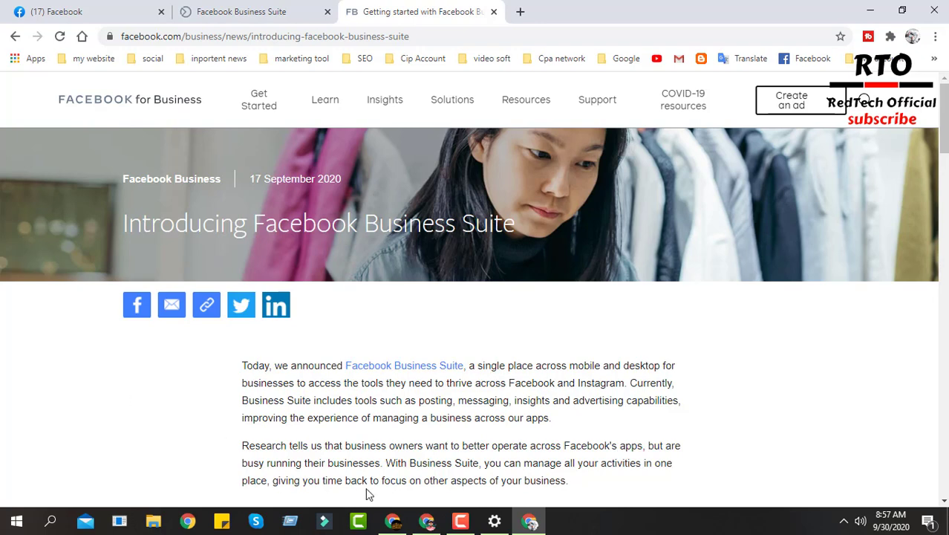
pyautogui.scroll(-3, 318, 339)
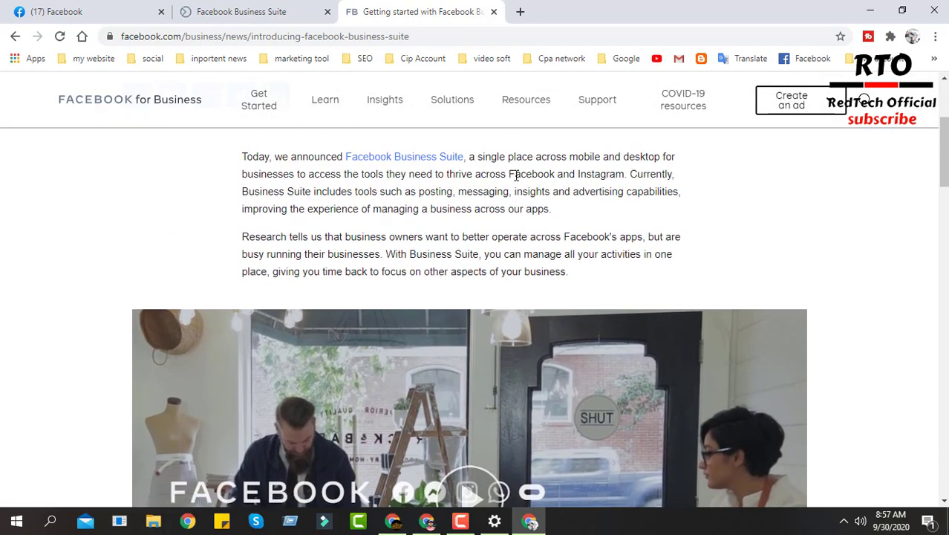
pyautogui.moveTo(527, 176); pyautogui.dragTo(627, 170)
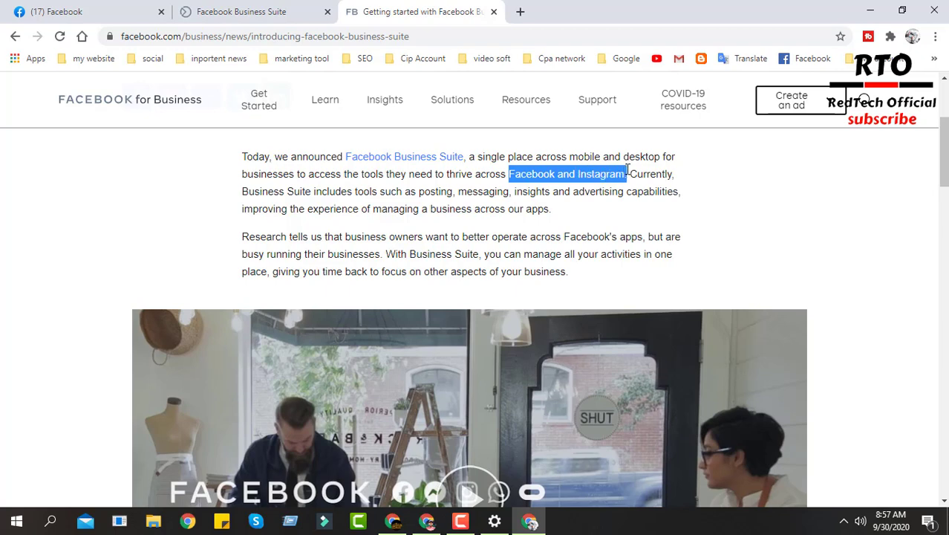
pyautogui.scroll(-4, 377, 303)
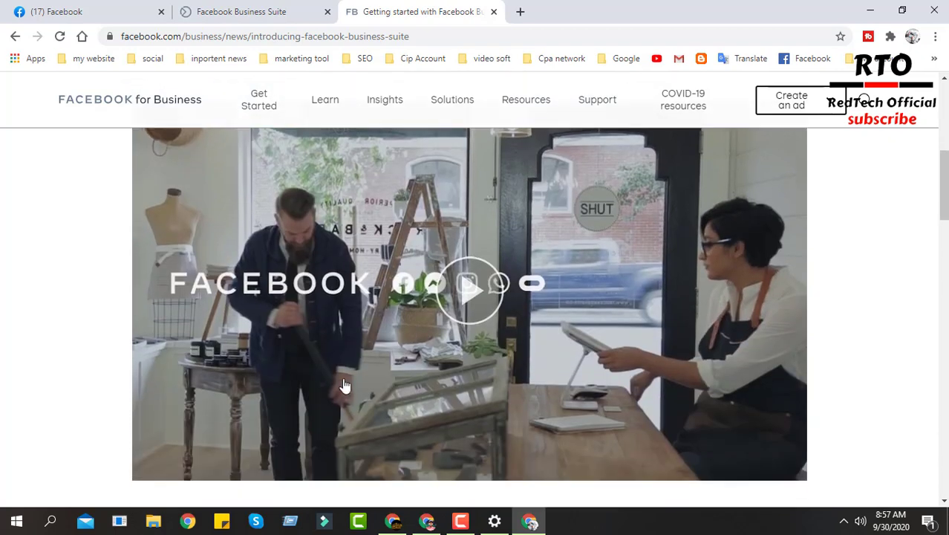
pyautogui.scroll(-1, 313, 346)
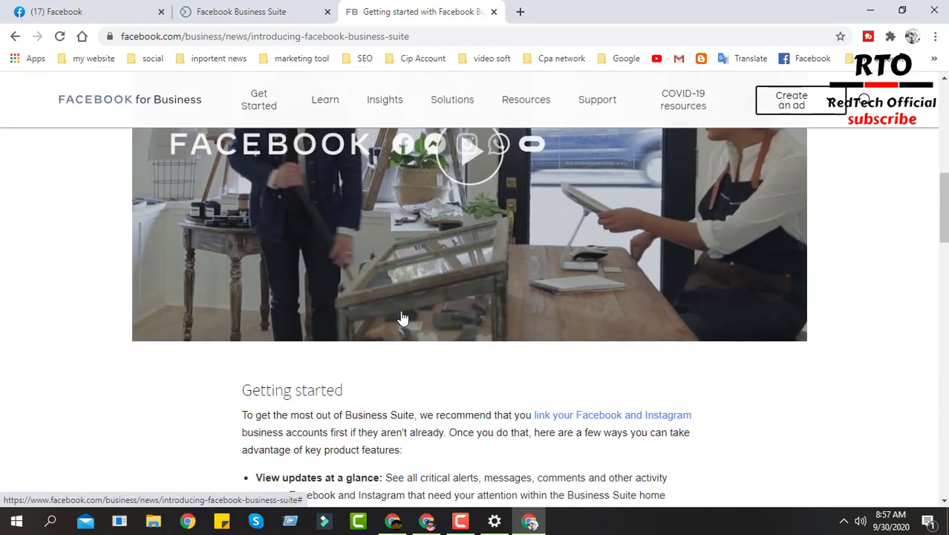
pyautogui.scroll(-4, 401, 318)
pyautogui.scroll(2, 664, 375)
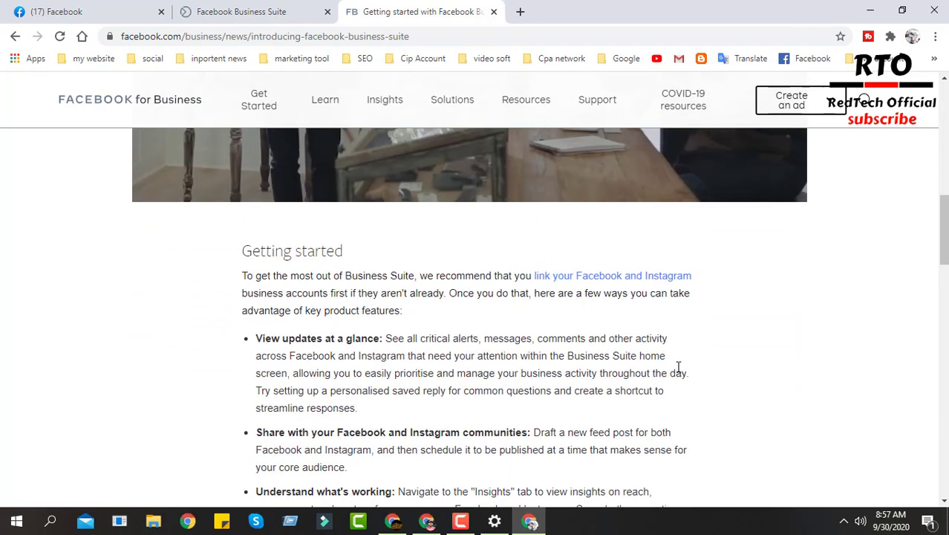
pyautogui.scroll(4, 678, 368)
# Glance at the Business Suite home, and read the rest of the article from the feature list to the newsletter sign-up, highlighting its description.
pyautogui.click(239, 10)
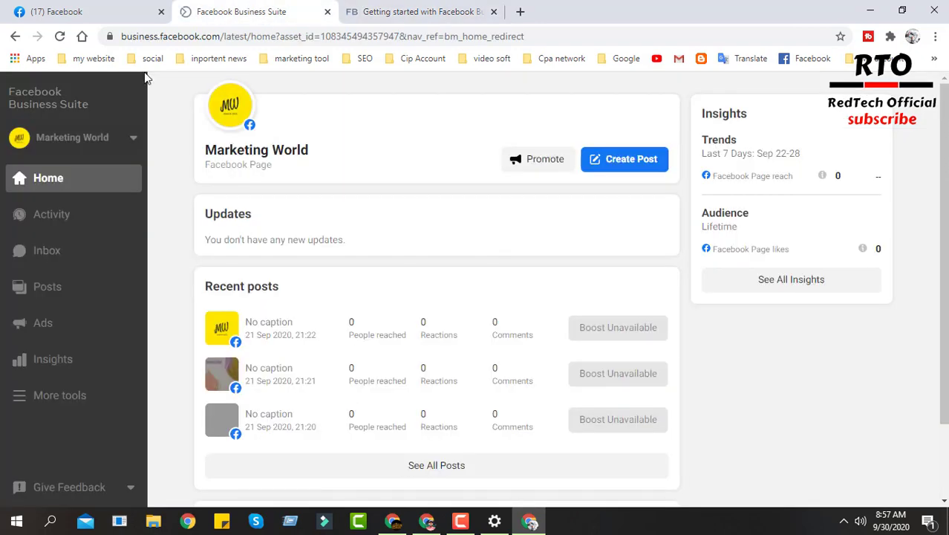
pyautogui.click(416, 10)
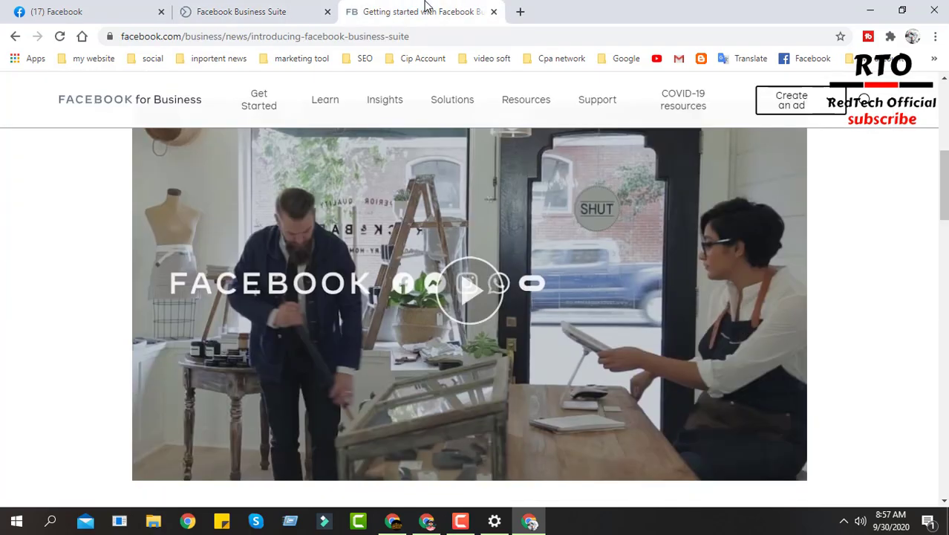
pyautogui.scroll(-5, 394, 313)
pyautogui.scroll(-3, 320, 308)
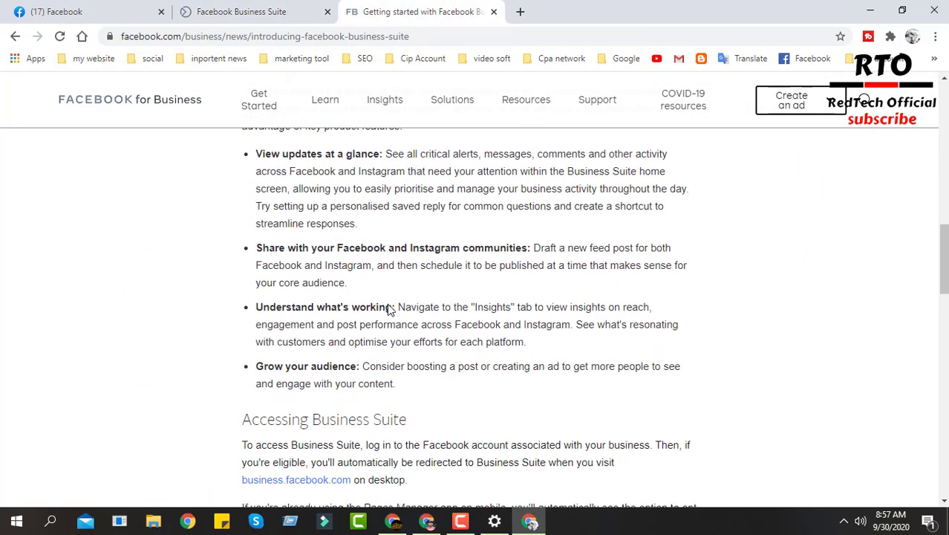
pyautogui.scroll(-5, 470, 399)
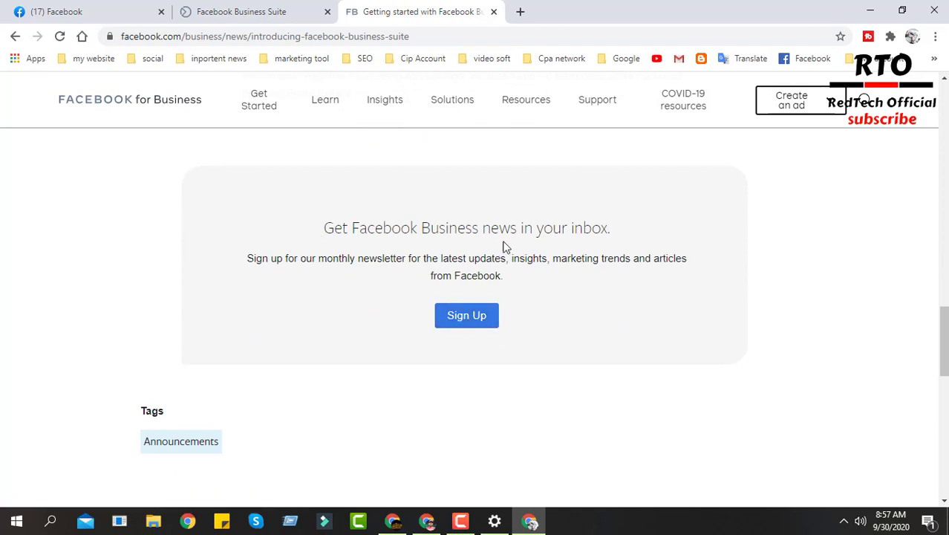
pyautogui.scroll(-1, 352, 317)
pyautogui.moveTo(232, 197); pyautogui.dragTo(542, 212)
pyautogui.scroll(3, 345, 301)
# View the list of Facebook Pages available for switching in Business Suite, keeping Marketing World selected.
pyautogui.click(194, 6)
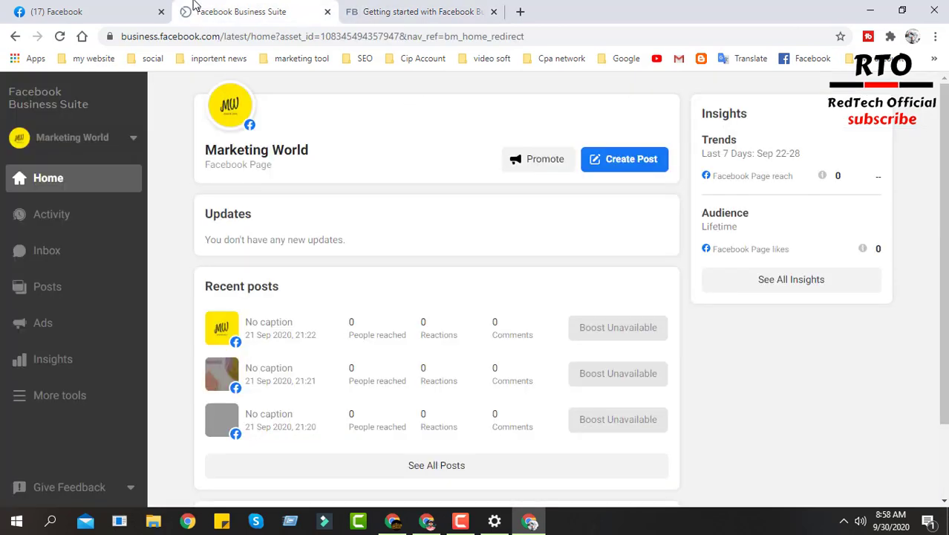
pyautogui.click(119, 141)
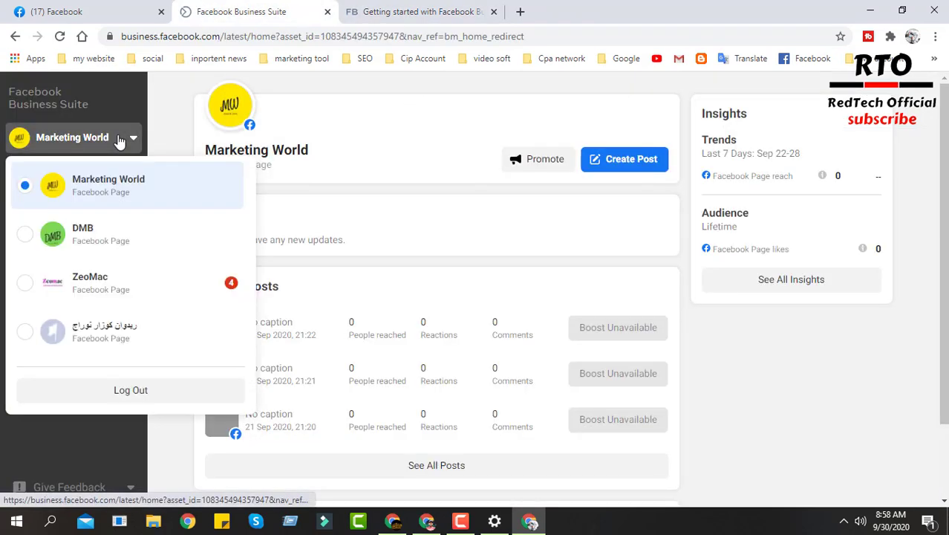
pyautogui.click(159, 118)
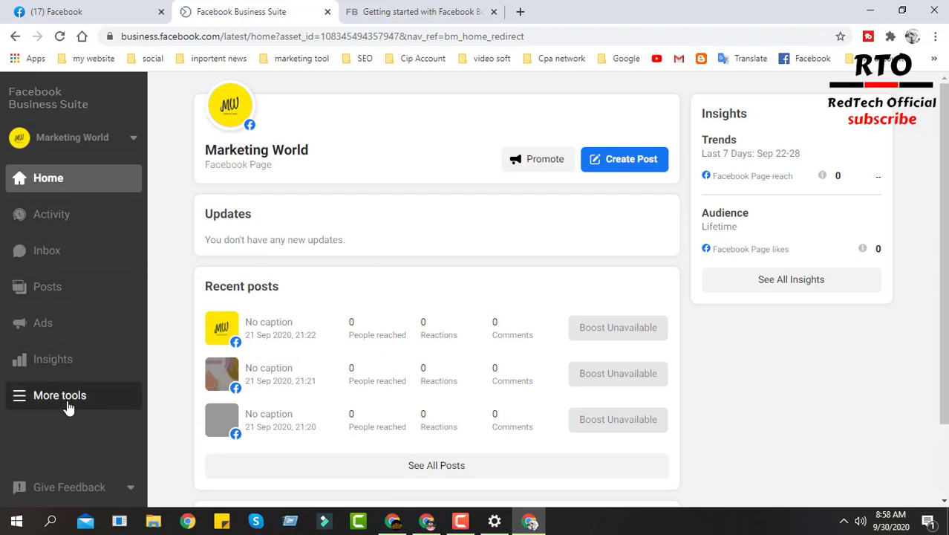
pyautogui.click(117, 153)
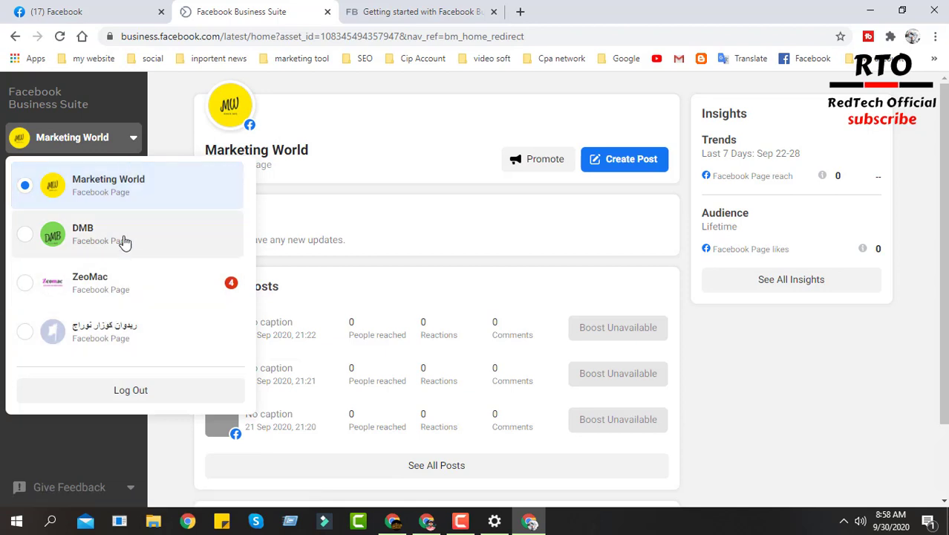
pyautogui.click(169, 121)
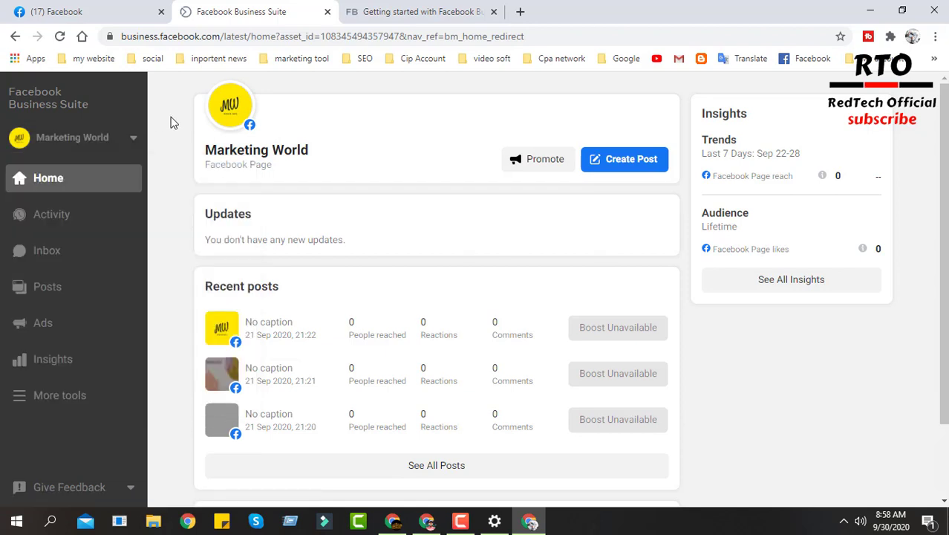
# Examine the additional tools offered in Business Suite and compare them with the tools listed in Business Manager.
pyautogui.click(66, 223)
pyautogui.click(27, 401)
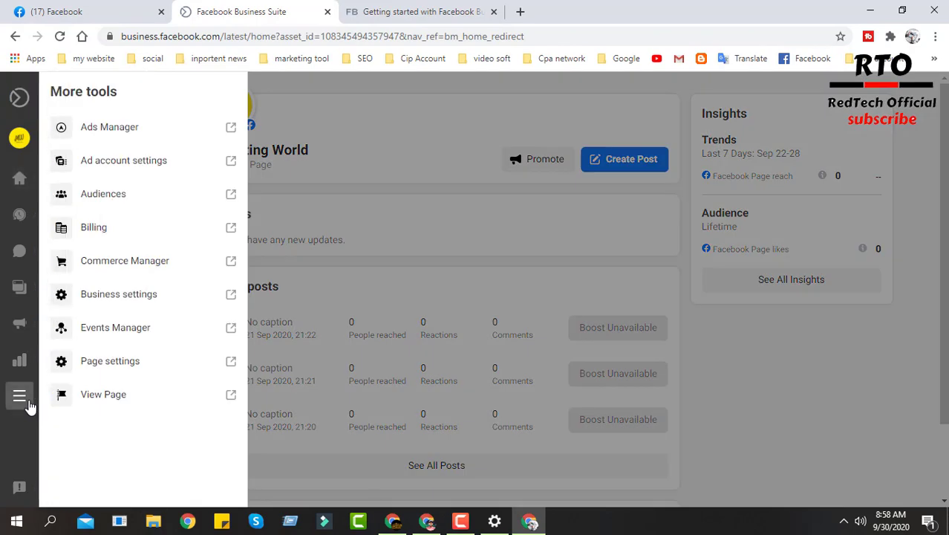
pyautogui.click(425, 522)
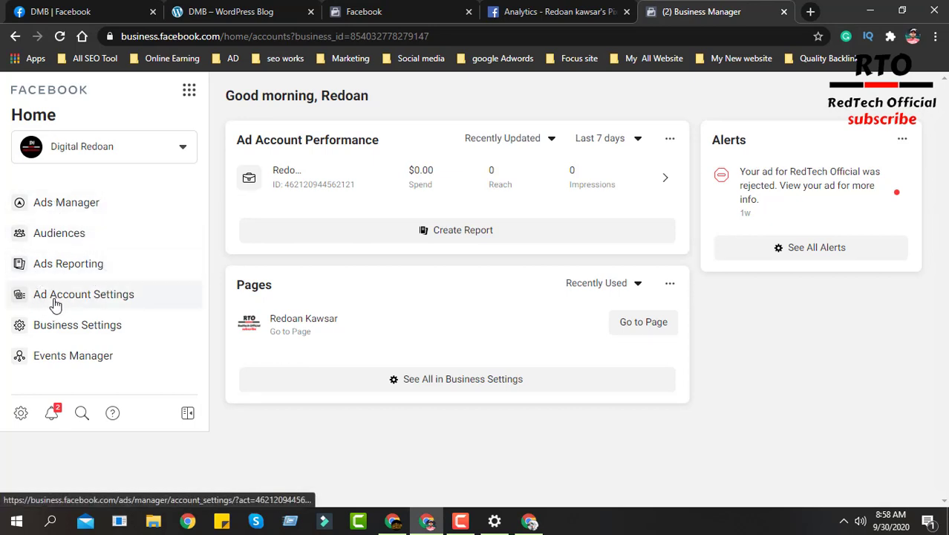
pyautogui.click(528, 521)
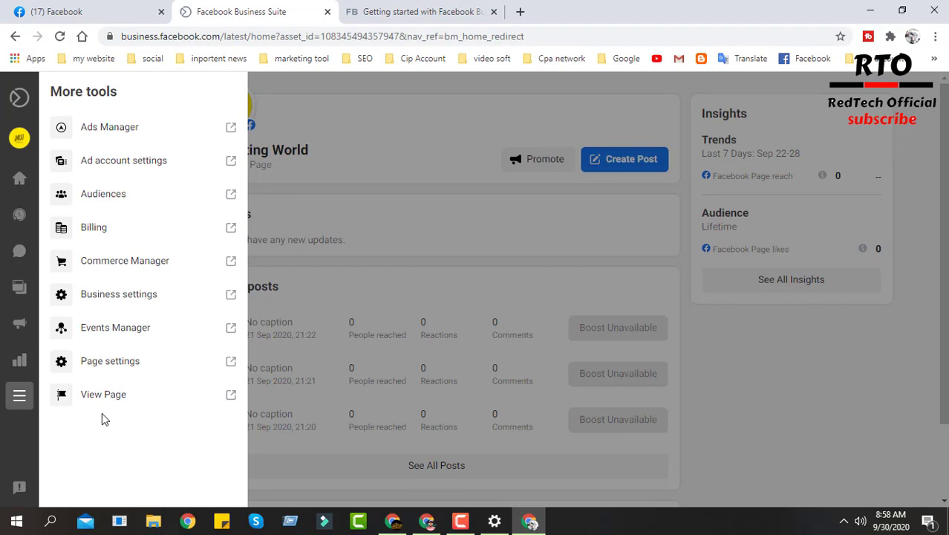
pyautogui.click(374, 131)
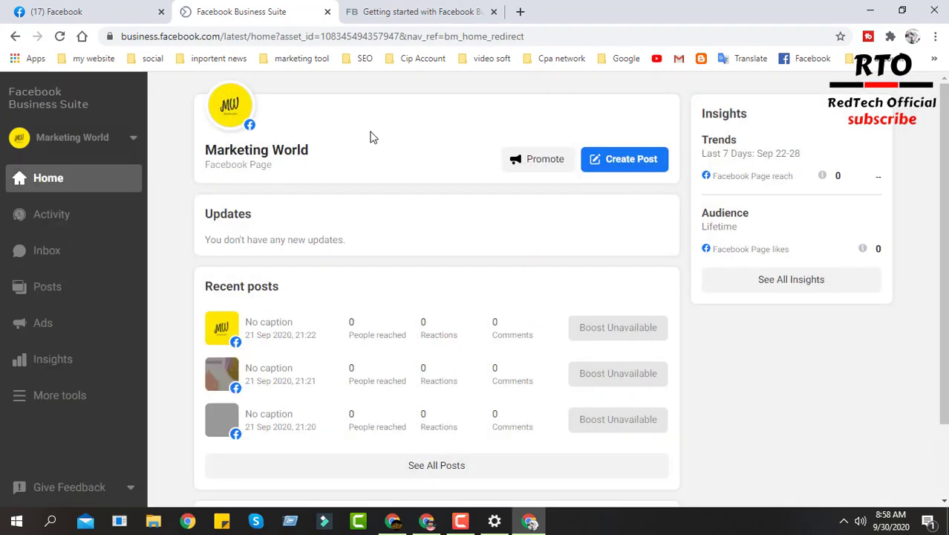
pyautogui.click(76, 397)
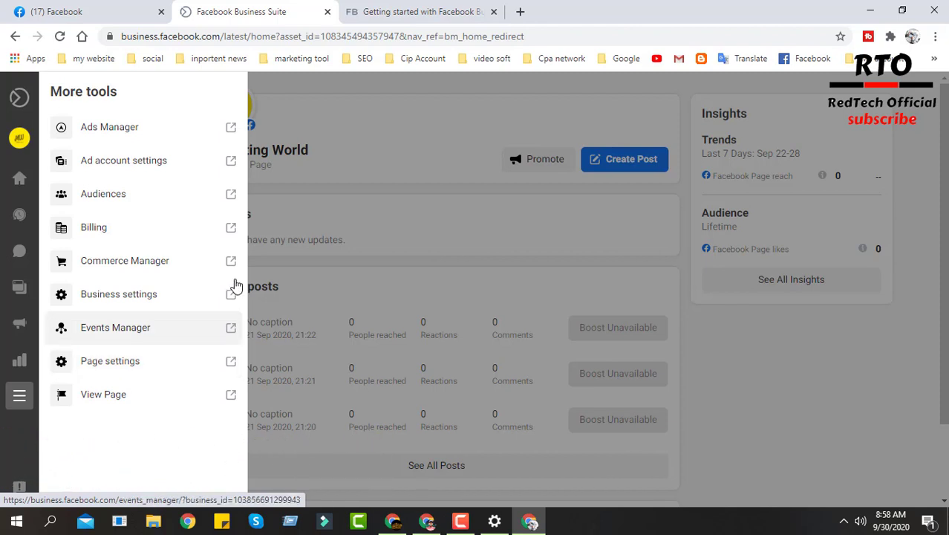
# Load business.facebook.com in the Business Suite browser window.
pyautogui.doubleClick(236, 36)
pyautogui.keyDown('shift'); pyautogui.click(617, 33); pyautogui.keyUp('shift')
pyautogui.press('BackSpace')
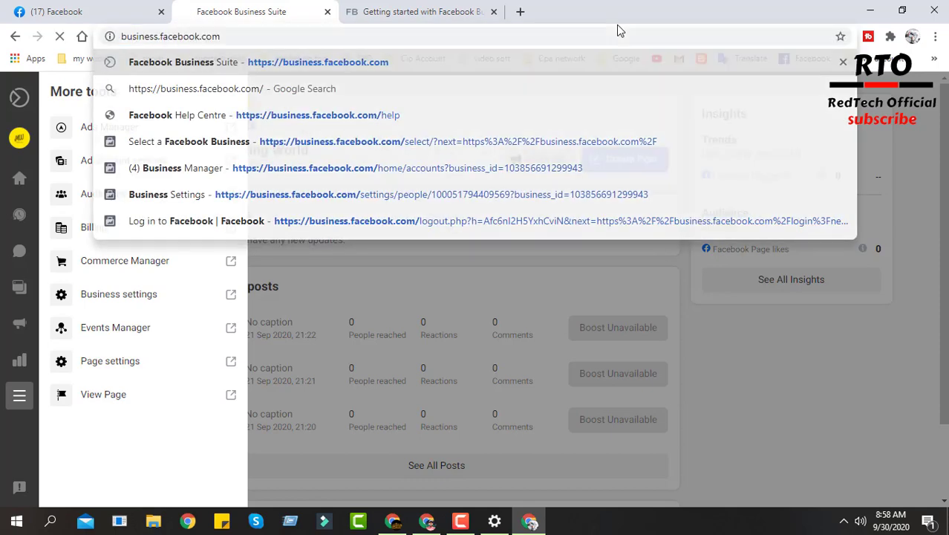
pyautogui.press('Return')
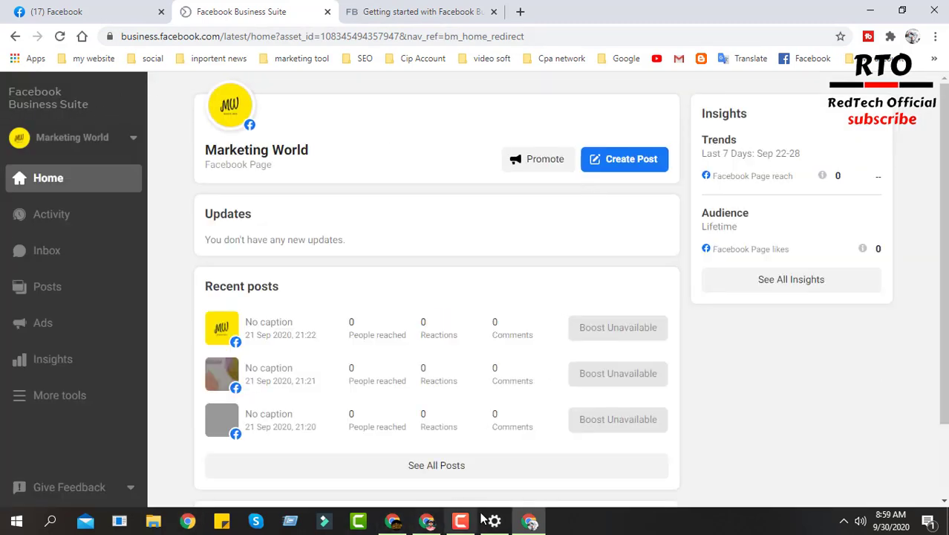
# Switch to the Business Manager browser window and load business.facebook.com there.
pyautogui.click(428, 523)
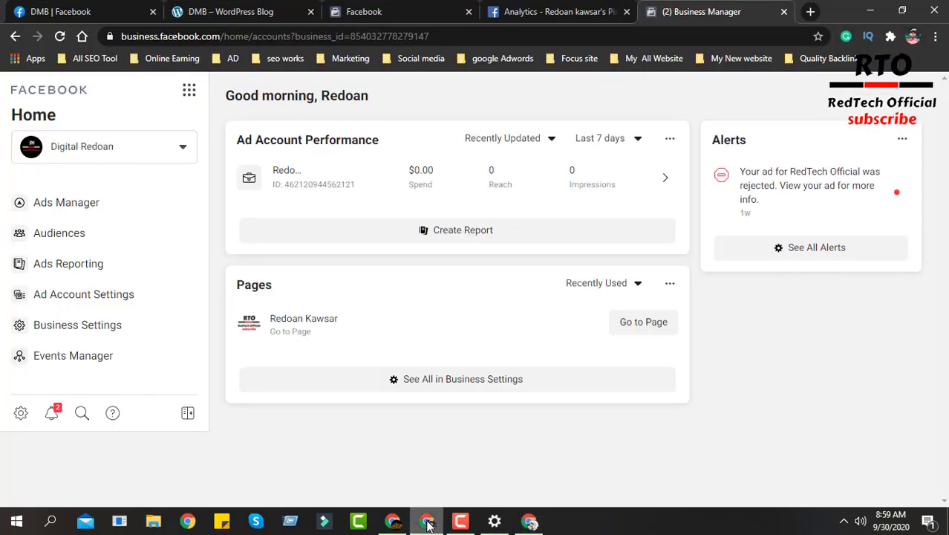
pyautogui.moveTo(225, 39); pyautogui.dragTo(479, 44)
pyautogui.press('BackSpace')
pyautogui.press('Return')
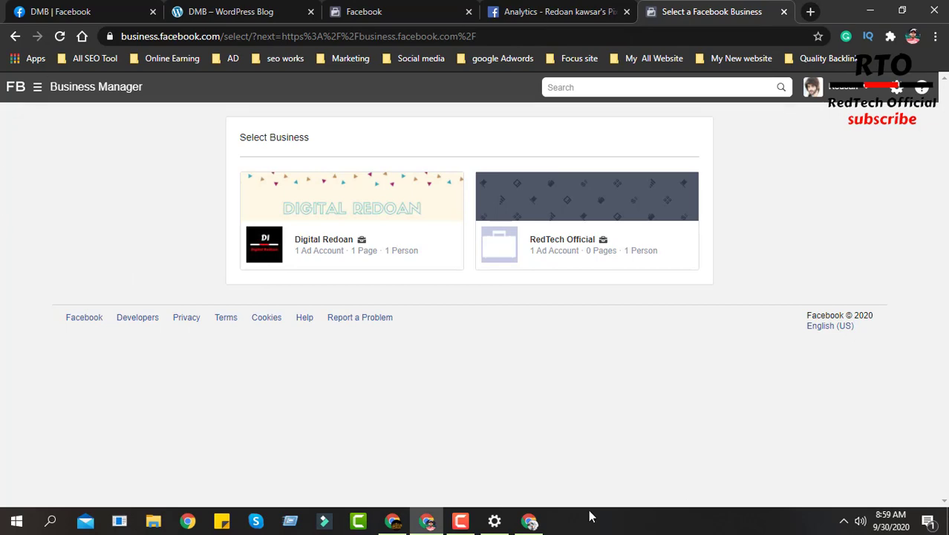
# Return to the Business Suite article's Getting started section and highlight "advantage of key product features".
pyautogui.click(529, 521)
pyautogui.click(421, 5)
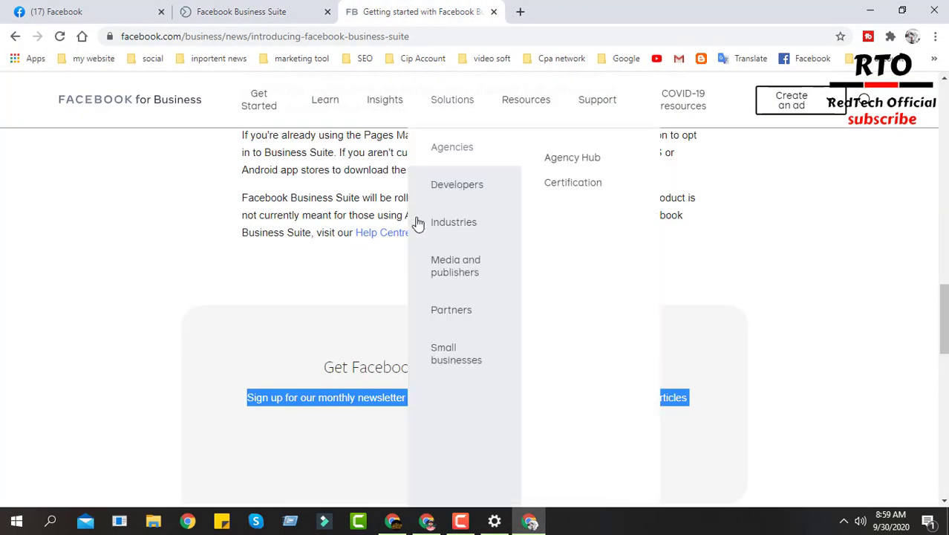
pyautogui.scroll(8, 301, 328)
pyautogui.scroll(1, 335, 346)
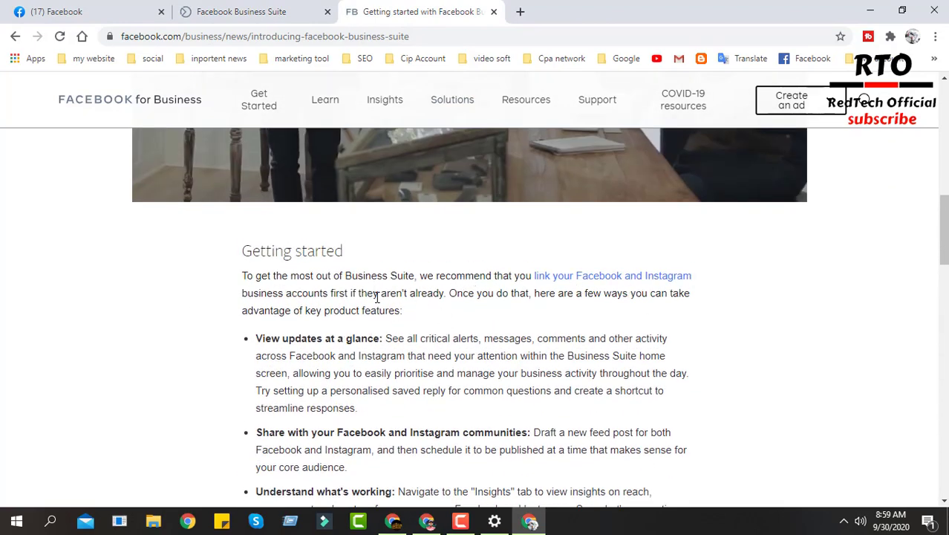
pyautogui.moveTo(241, 313); pyautogui.dragTo(402, 309)
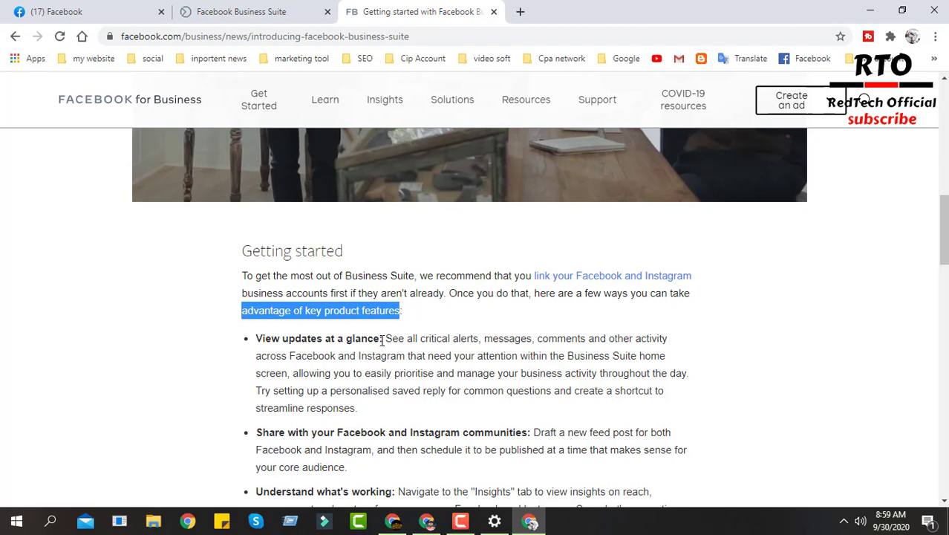
# Highlight the article's opening description from "a single place across mobile and desktop" through "advertising capabilities" in successive parts.
pyautogui.scroll(10, 382, 339)
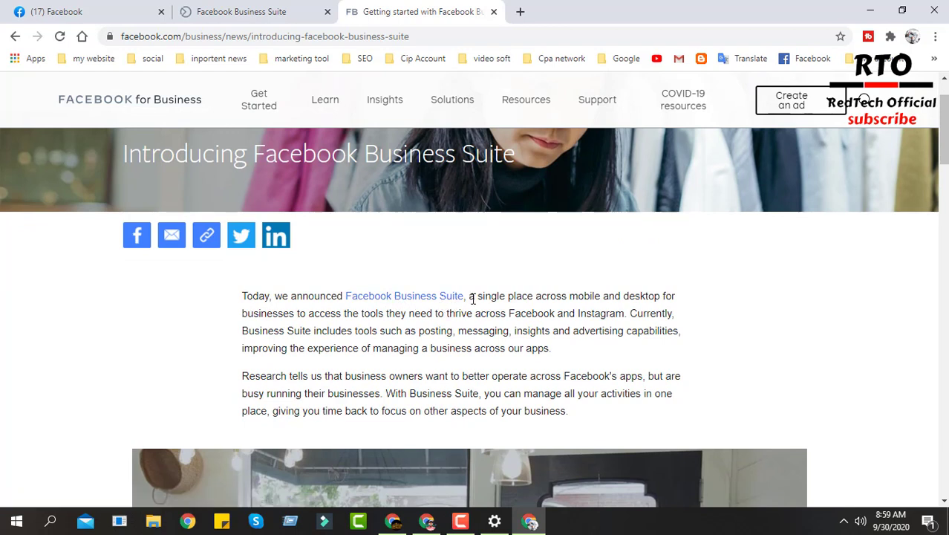
pyautogui.moveTo(472, 297); pyautogui.dragTo(681, 303)
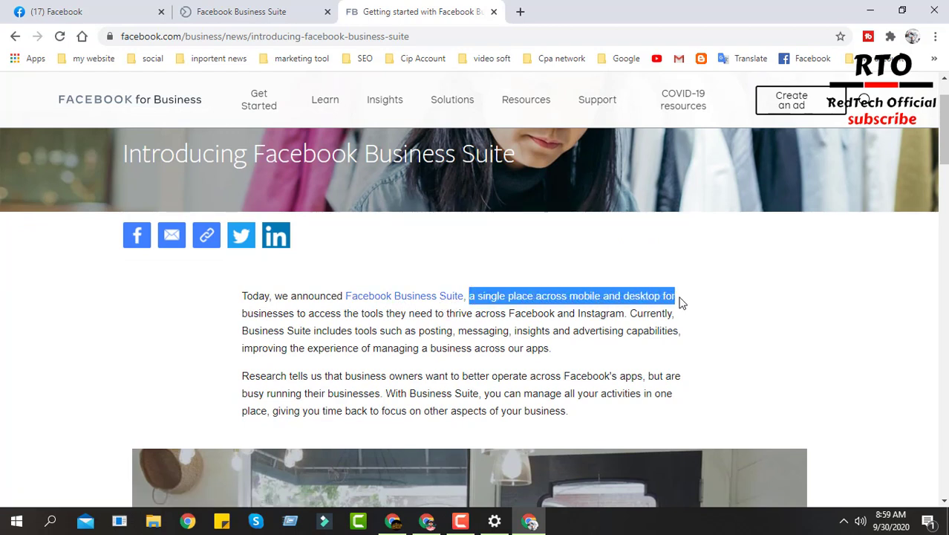
pyautogui.moveTo(491, 318); pyautogui.dragTo(347, 324)
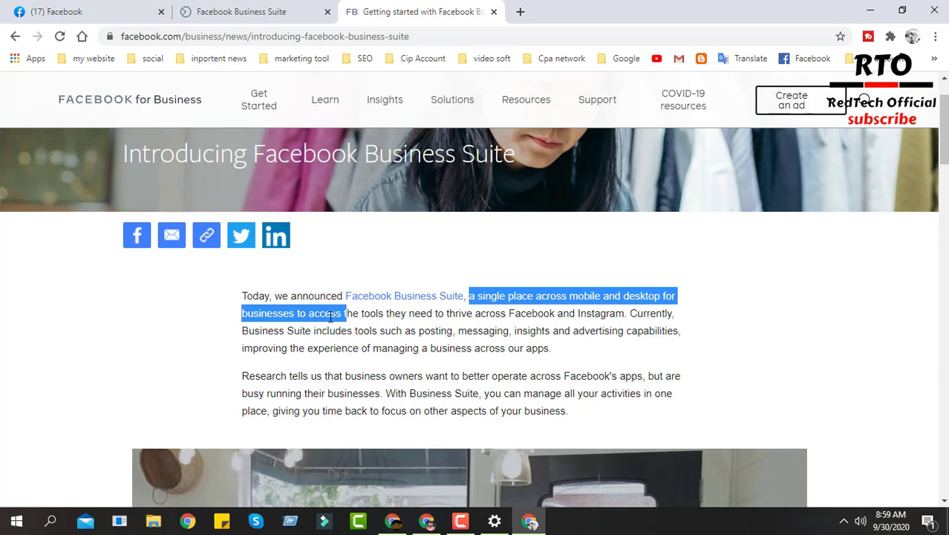
pyautogui.click(347, 315)
pyautogui.moveTo(346, 315); pyautogui.dragTo(678, 342)
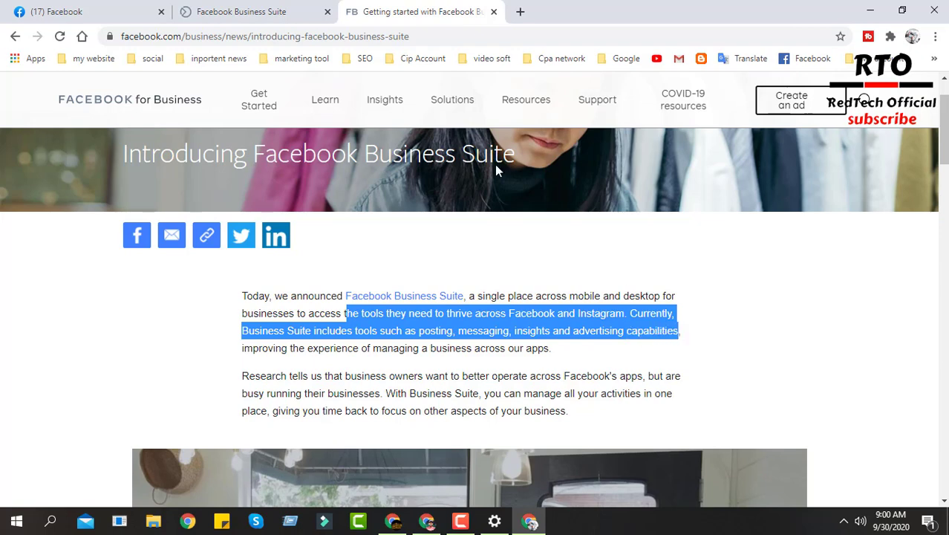
# Show the More tools list in Business Suite, and highlight "managing a business across our apps" in the article.
pyautogui.click(267, 12)
pyautogui.click(58, 396)
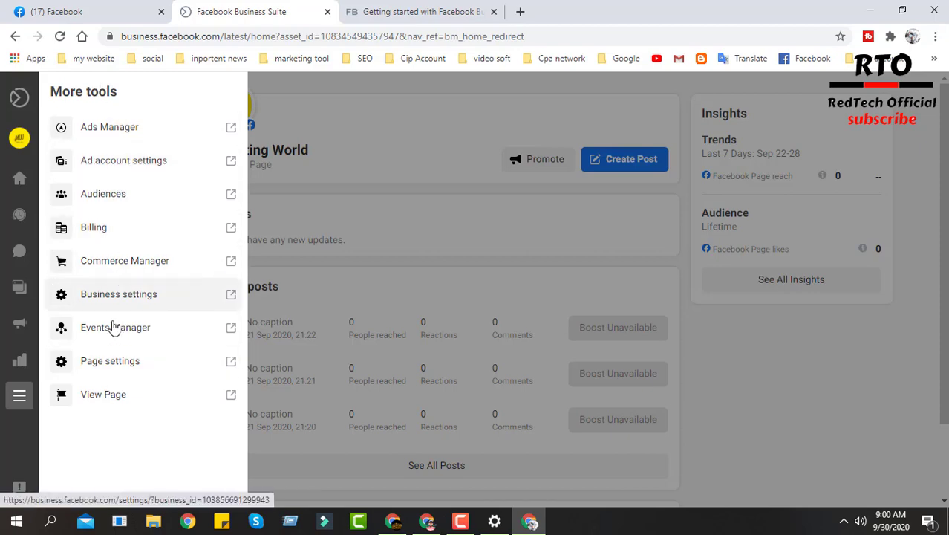
pyautogui.click(412, 11)
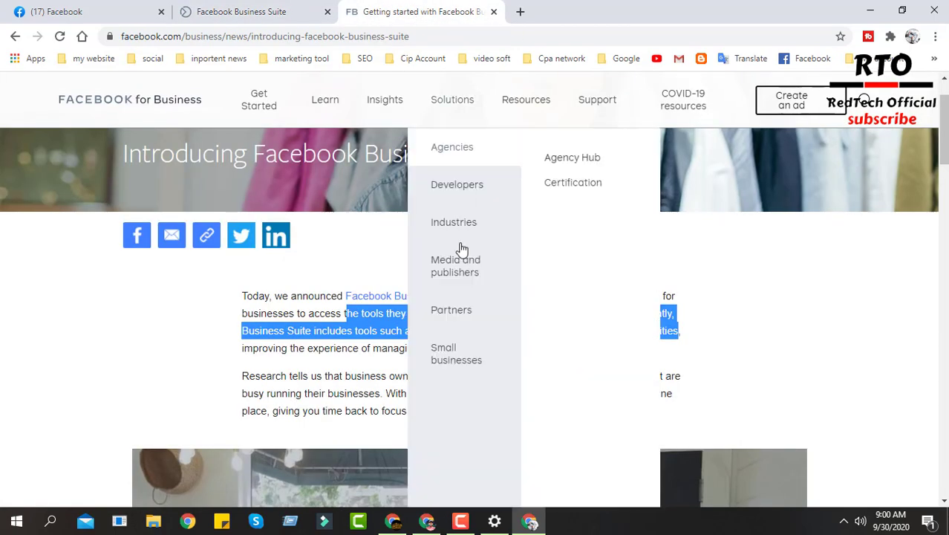
pyautogui.scroll(-1, 312, 358)
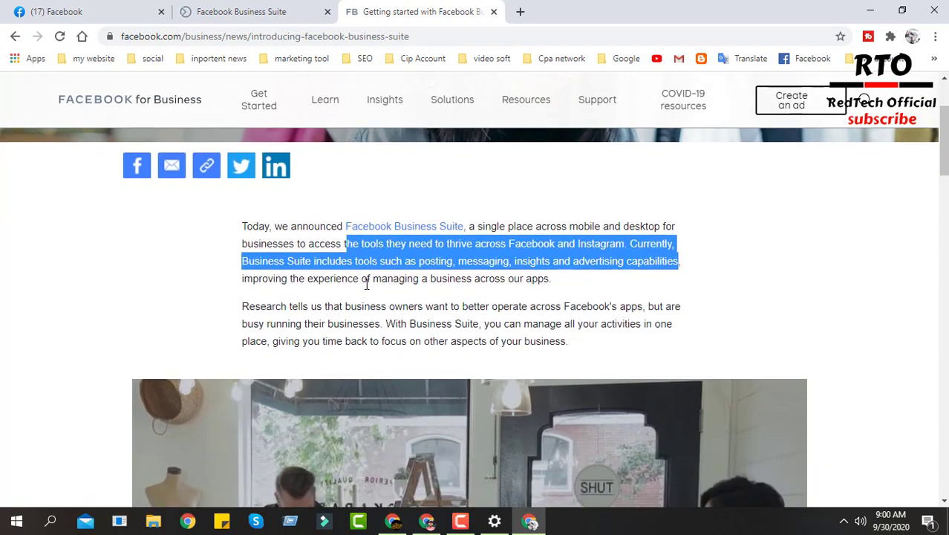
pyautogui.moveTo(372, 279); pyautogui.dragTo(549, 276)
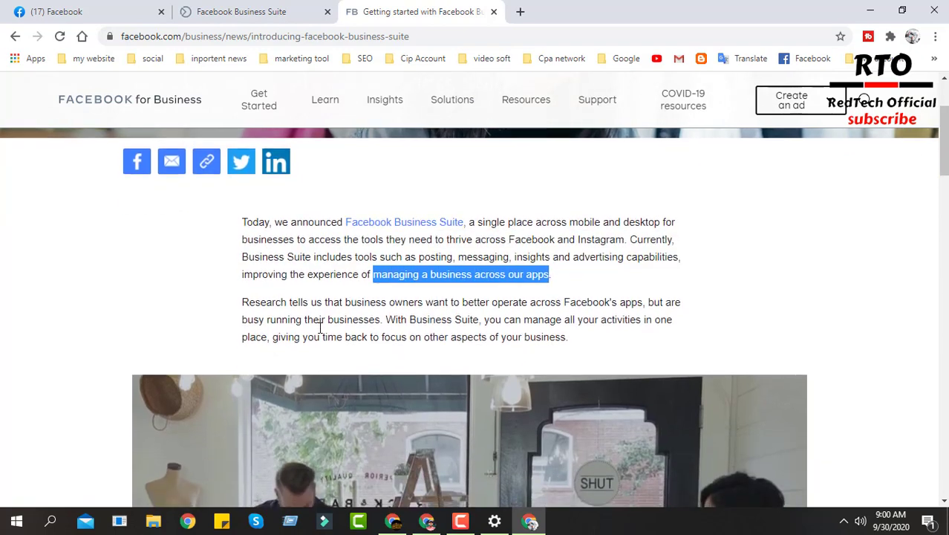
# Highlight "Research tells us that business owners want to better operate across Facebook's apps" and "busy running their business" in the article's second paragraph.
pyautogui.scroll(-1, 320, 326)
pyautogui.moveTo(242, 236); pyautogui.dragTo(648, 236)
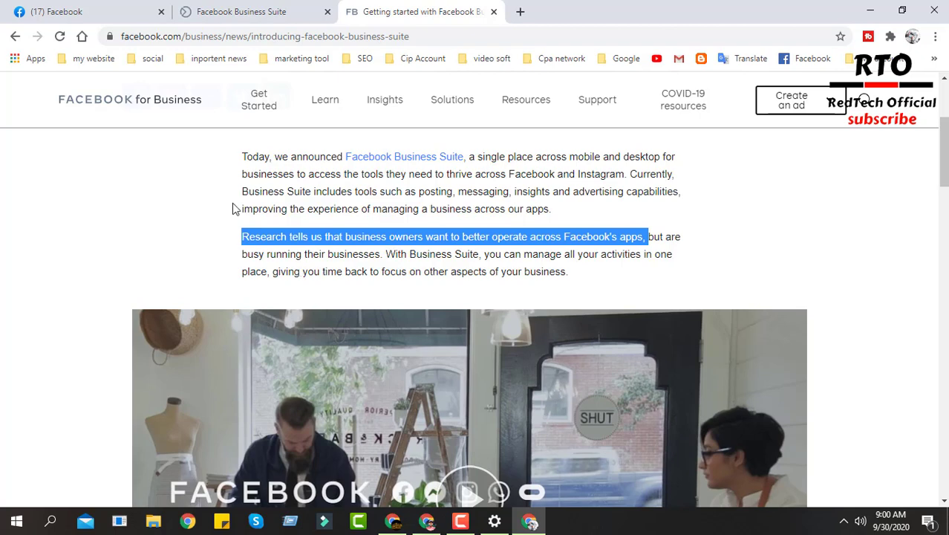
pyautogui.click(216, 11)
pyautogui.click(438, 11)
pyautogui.moveTo(243, 256); pyautogui.dragTo(369, 269)
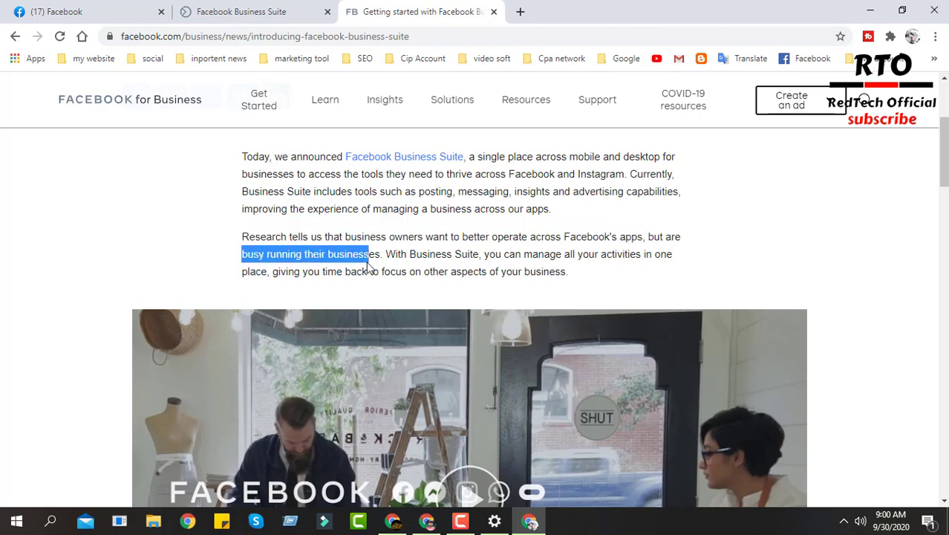
# Return to the Business Suite home for Marketing World and examine its overview sections and the list of available Facebook pages.
pyautogui.scroll(-4, 437, 294)
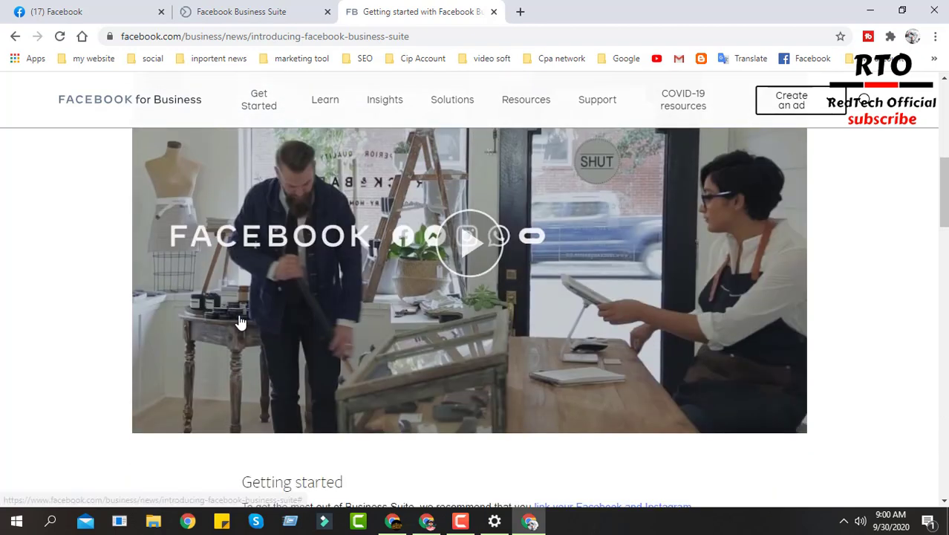
pyautogui.scroll(1, 427, 349)
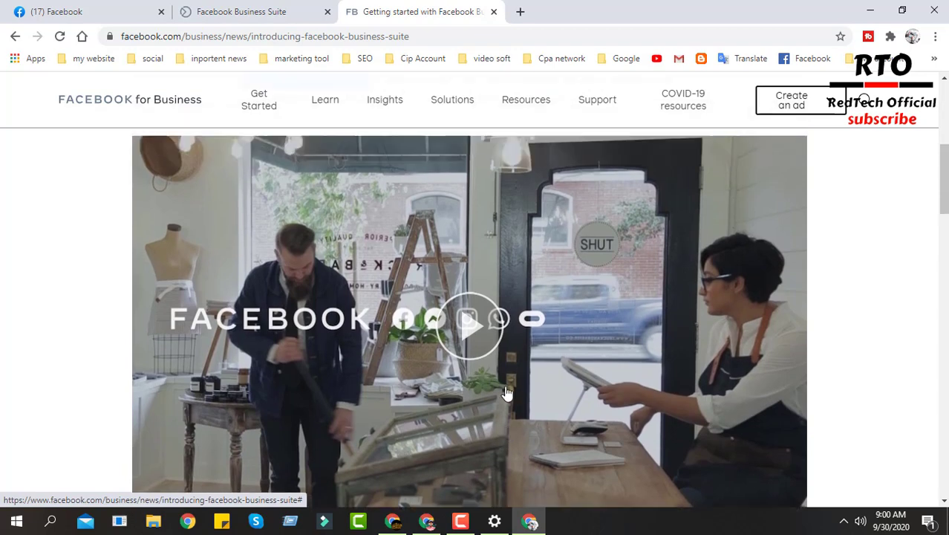
pyautogui.click(228, 9)
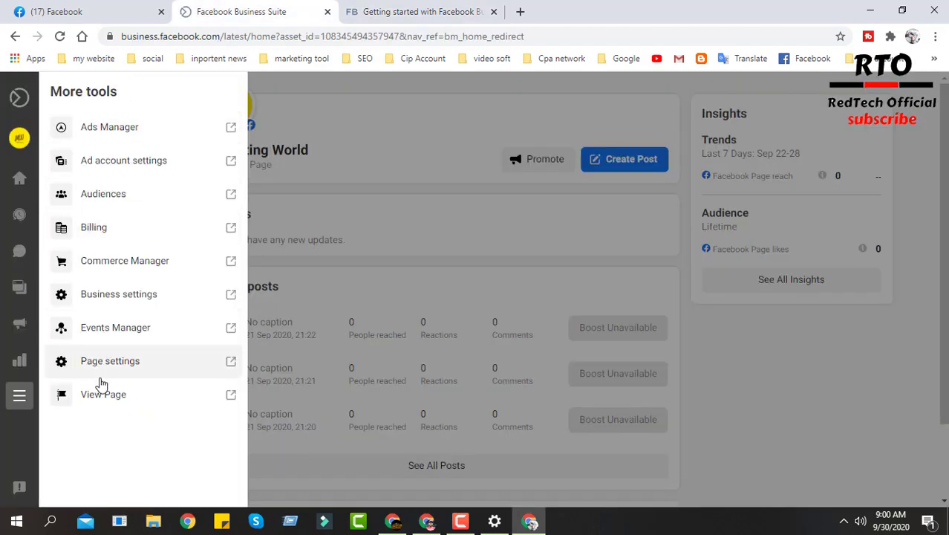
pyautogui.click(336, 121)
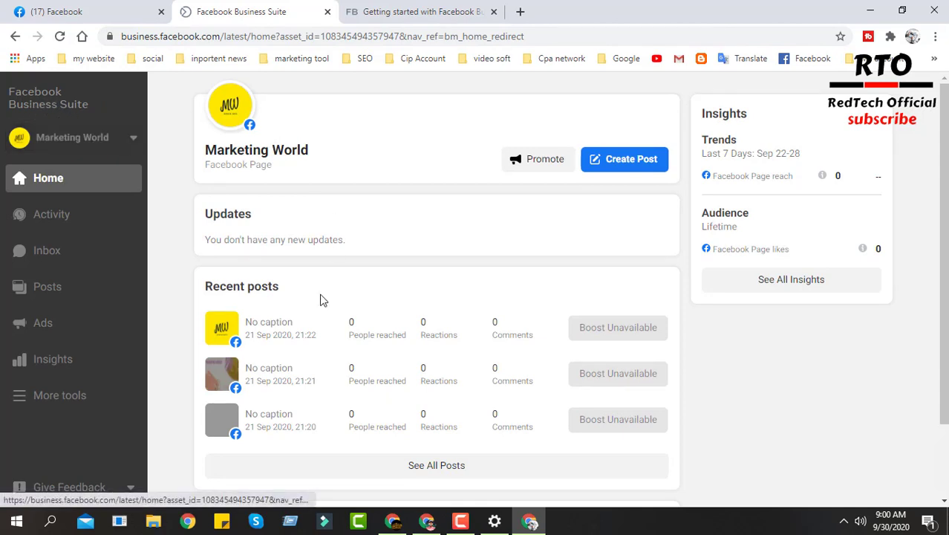
pyautogui.scroll(-2, 334, 331)
pyautogui.scroll(2, 343, 338)
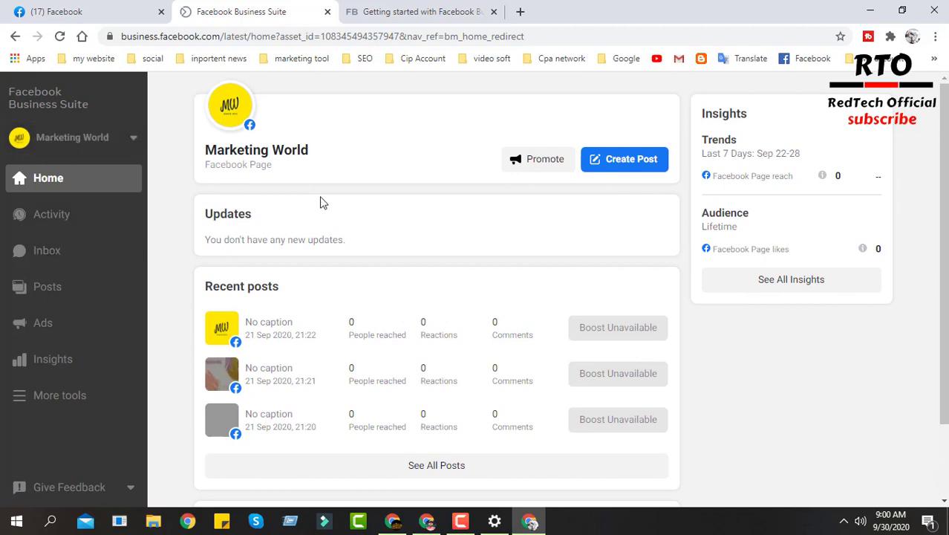
pyautogui.click(122, 147)
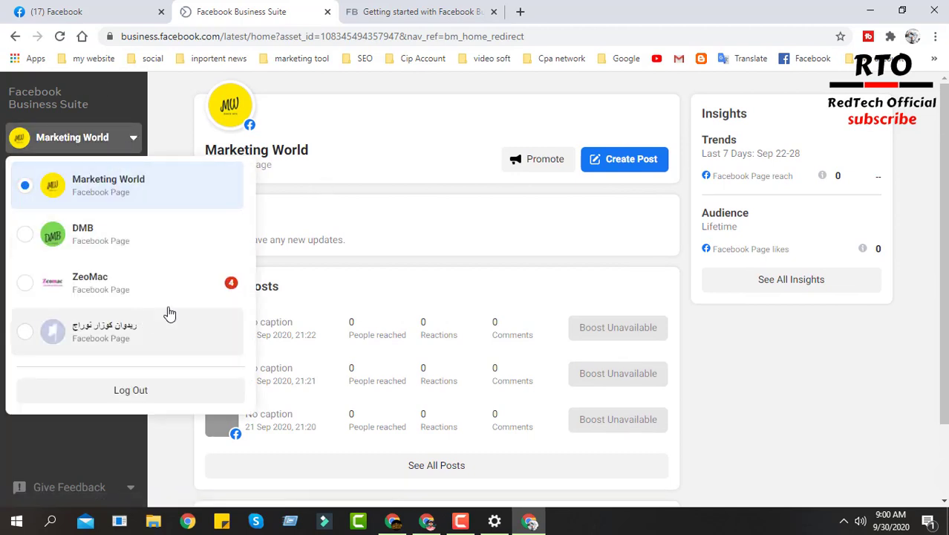
pyautogui.click(358, 177)
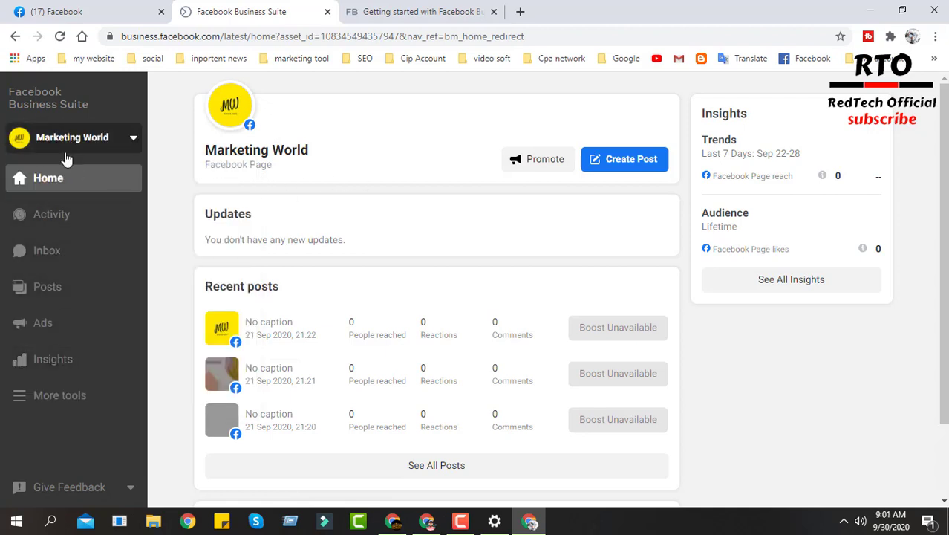
# Open Ads Manager from the Business Suite tools to view its campaigns page, and return to the Business Suite home.
pyautogui.click(58, 331)
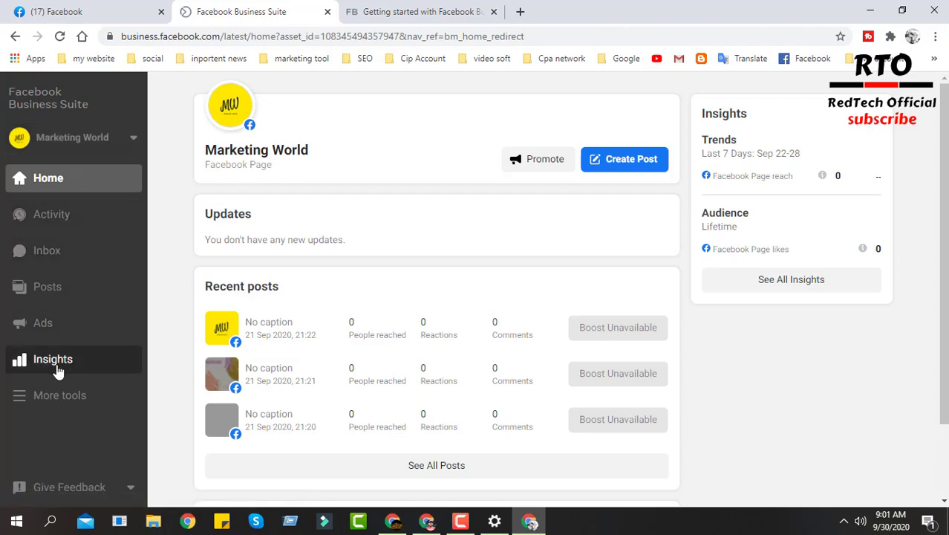
pyautogui.click(74, 408)
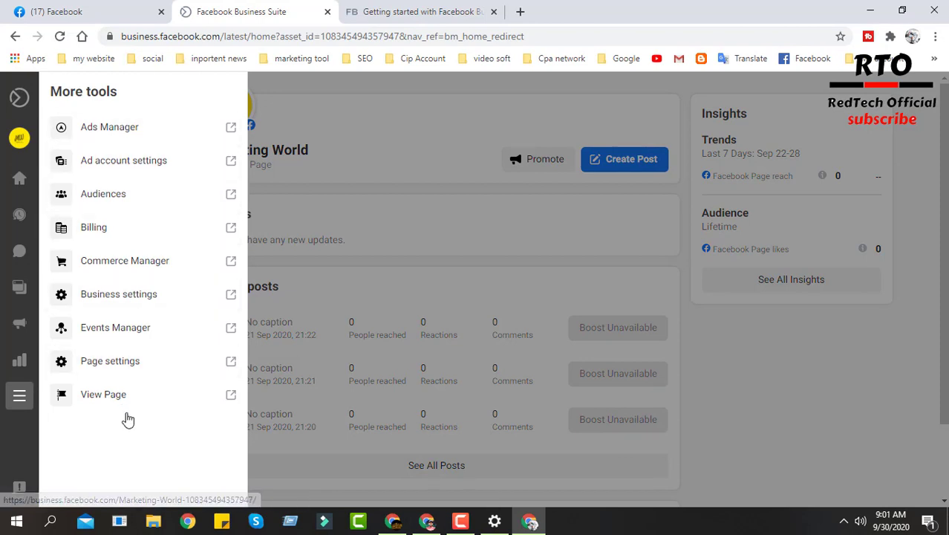
pyautogui.click(136, 128)
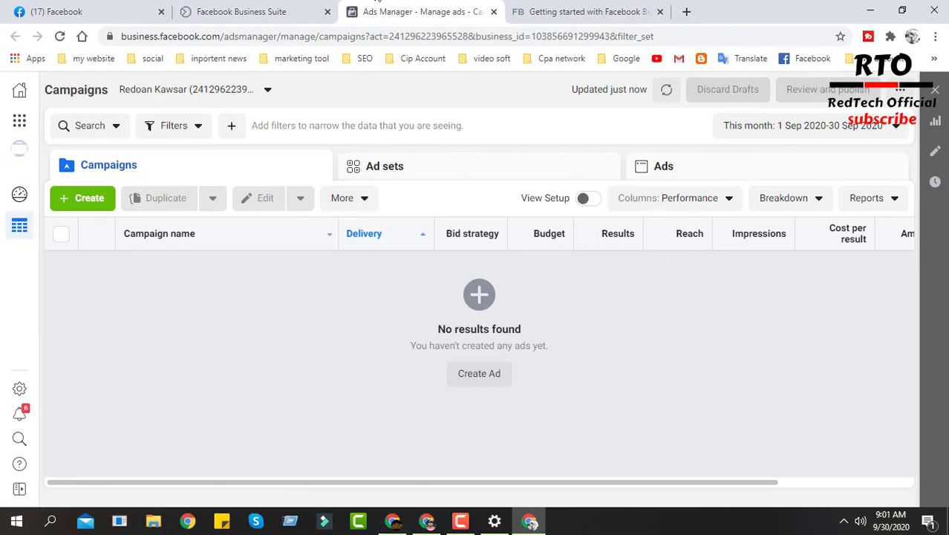
pyautogui.click(214, 7)
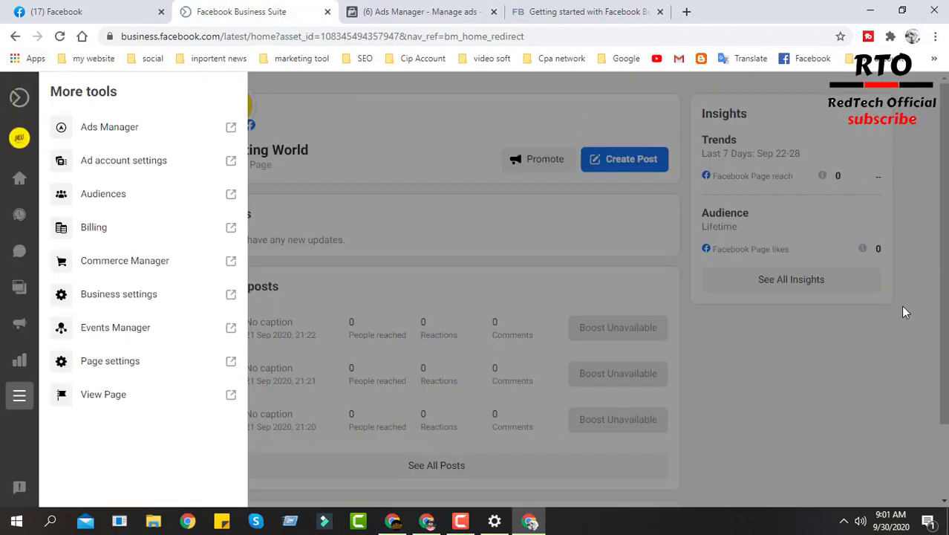
pyautogui.click(427, 123)
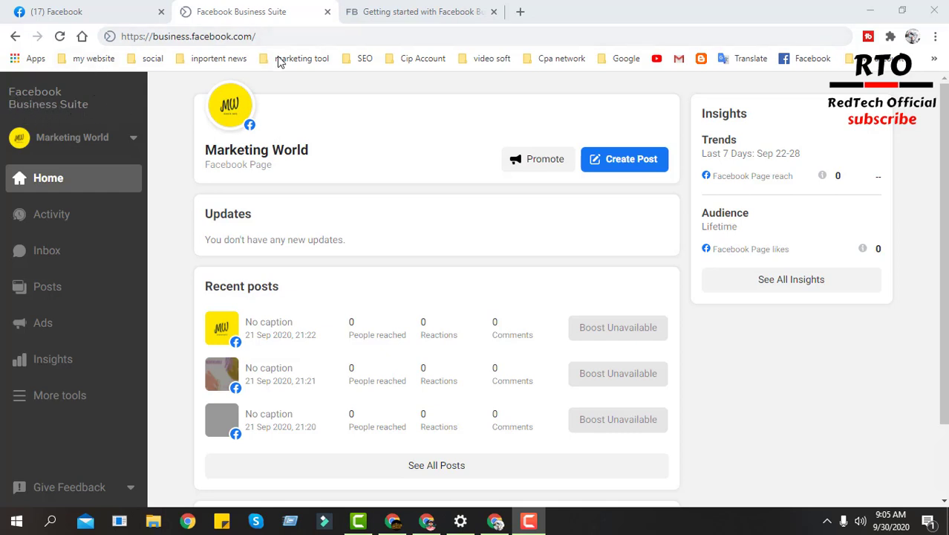
pyautogui.click(298, 36)
pyautogui.press('Return')
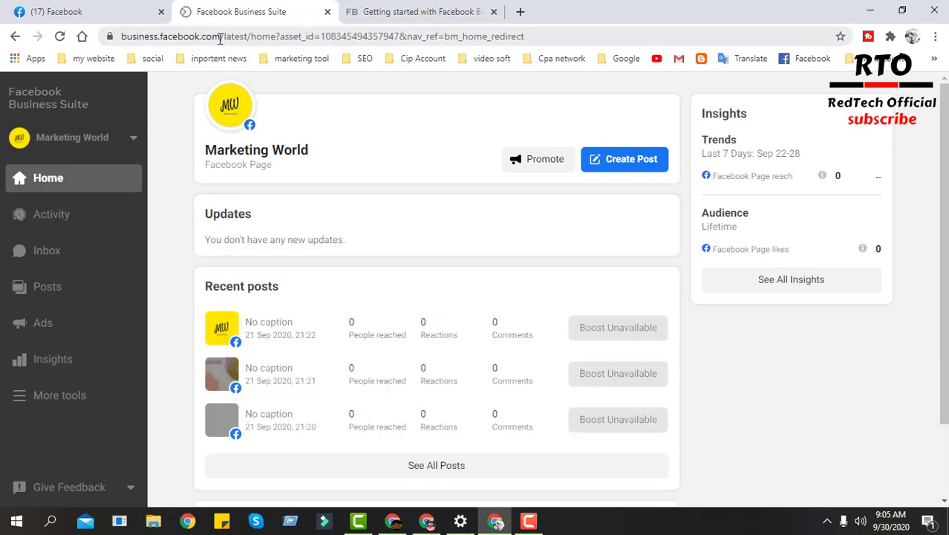
# Shorten the web address to facebook.com/ and load the suggested Ads Manager page on facebook.com.
pyautogui.moveTo(220, 37); pyautogui.dragTo(746, 32)
pyautogui.press('BackSpace')
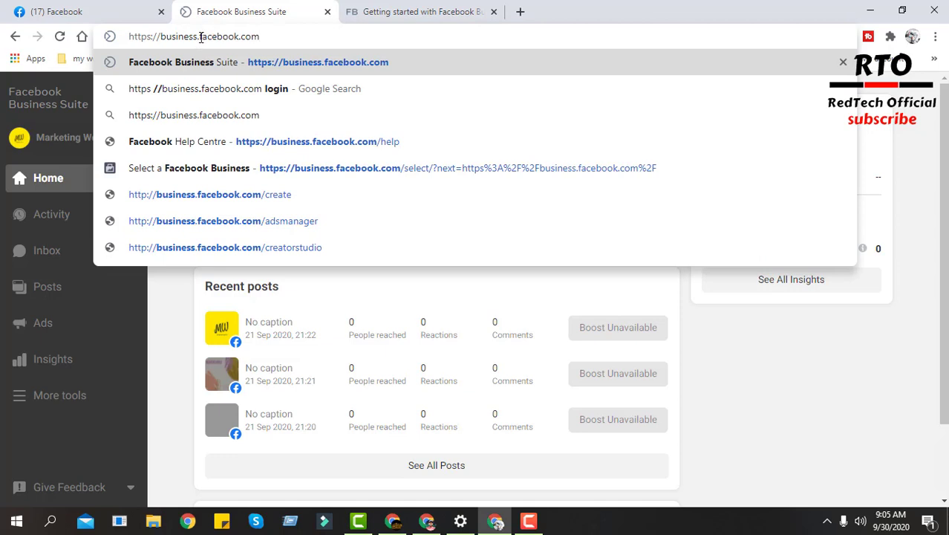
pyautogui.moveTo(200, 37); pyautogui.dragTo(60, 38)
pyautogui.press('BackSpace')
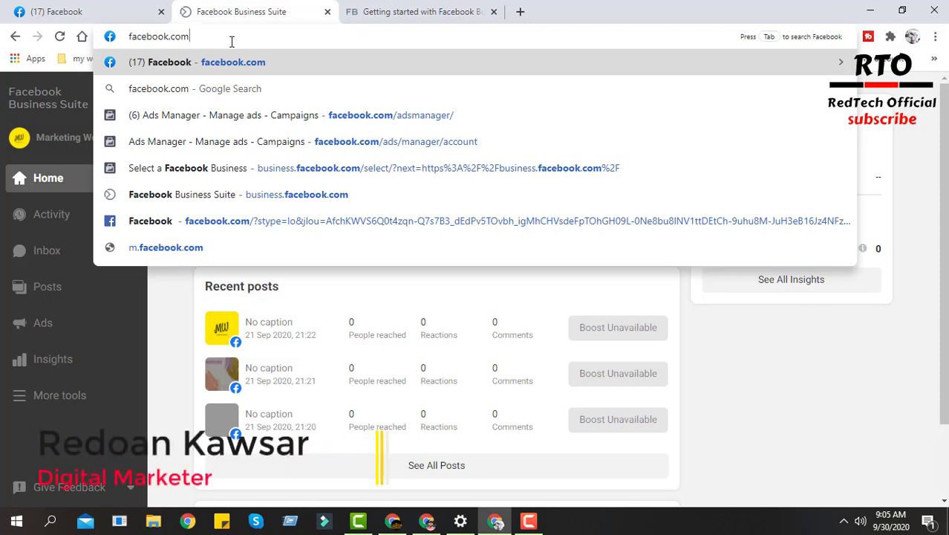
pyautogui.write('/')
pyautogui.click(395, 124)
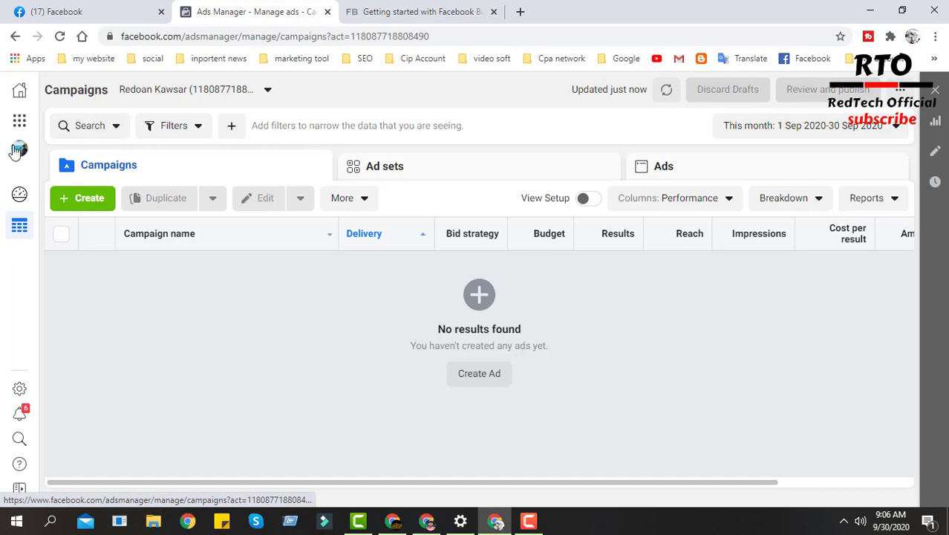
# Switch Ads Manager from the personal ad account to the Digital Marketing 2020 business account.
pyautogui.click(18, 149)
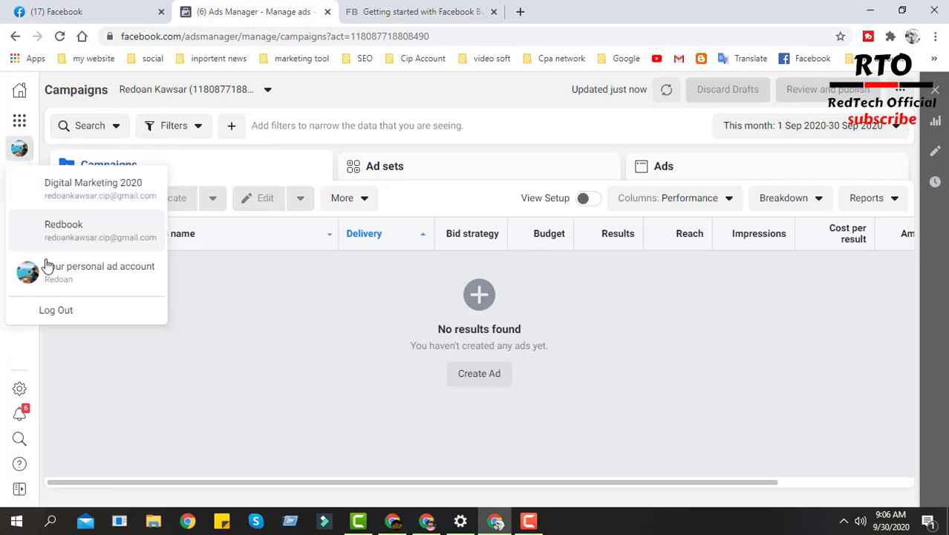
pyautogui.click(99, 195)
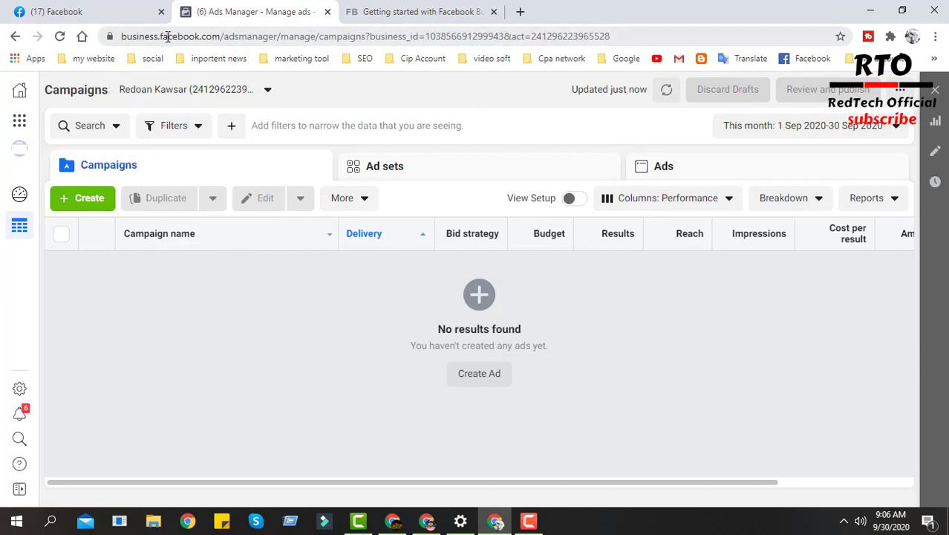
# Reduce the address to business.facebook.com and load it, comparing the result with the Select Business page in the Business Manager window.
pyautogui.moveTo(222, 37); pyautogui.dragTo(635, 37)
pyautogui.press('BackSpace')
pyautogui.press('Return')
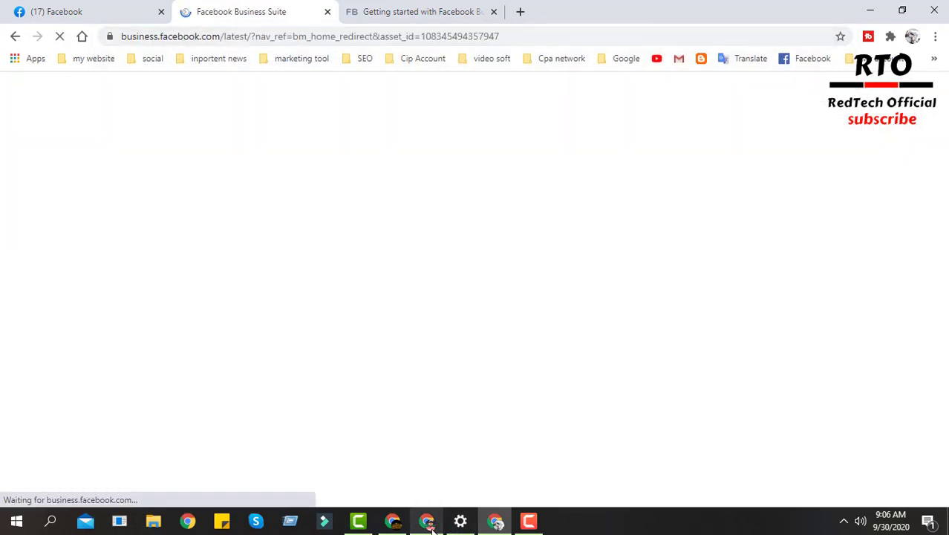
pyautogui.click(429, 521)
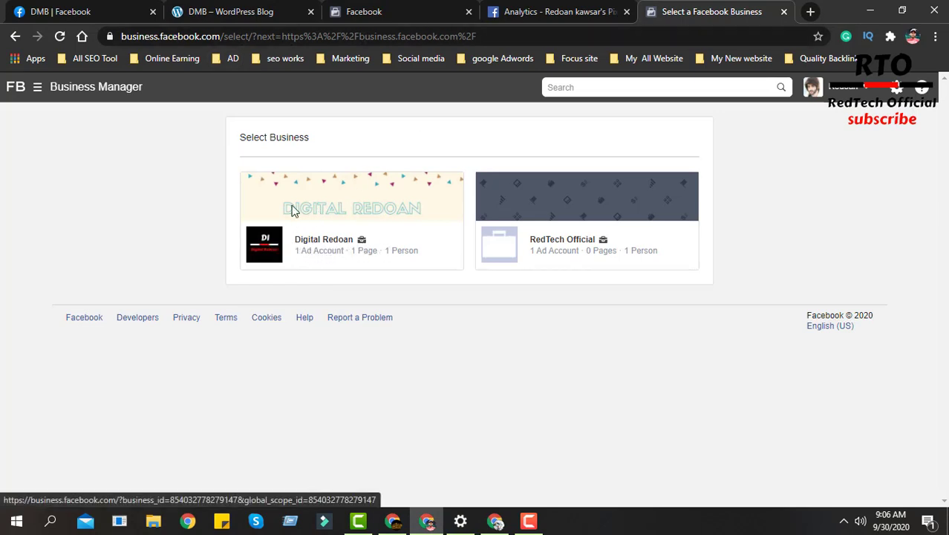
pyautogui.click(495, 522)
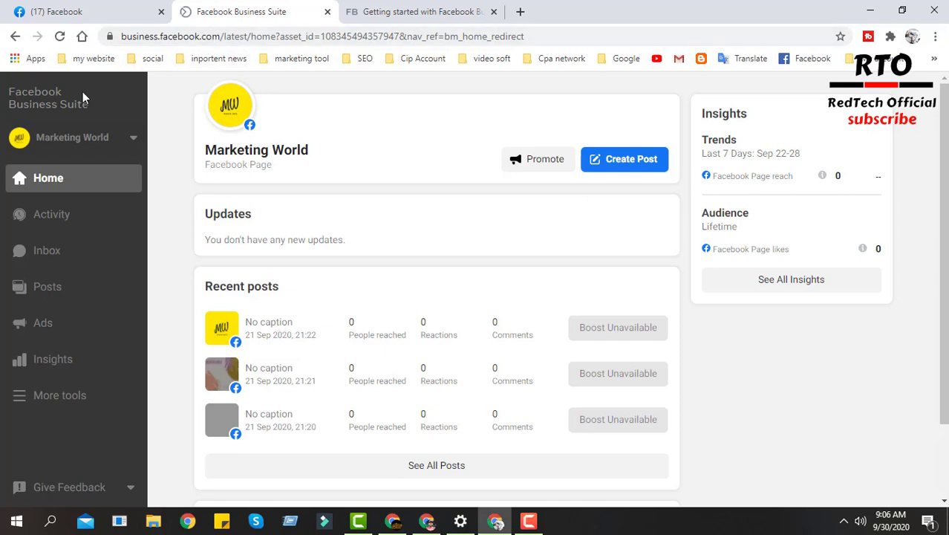
# Open Ads Manager from the Business Suite tools and reload it with the address shortened to business.facebook.com/adsmanager/.
pyautogui.click(58, 397)
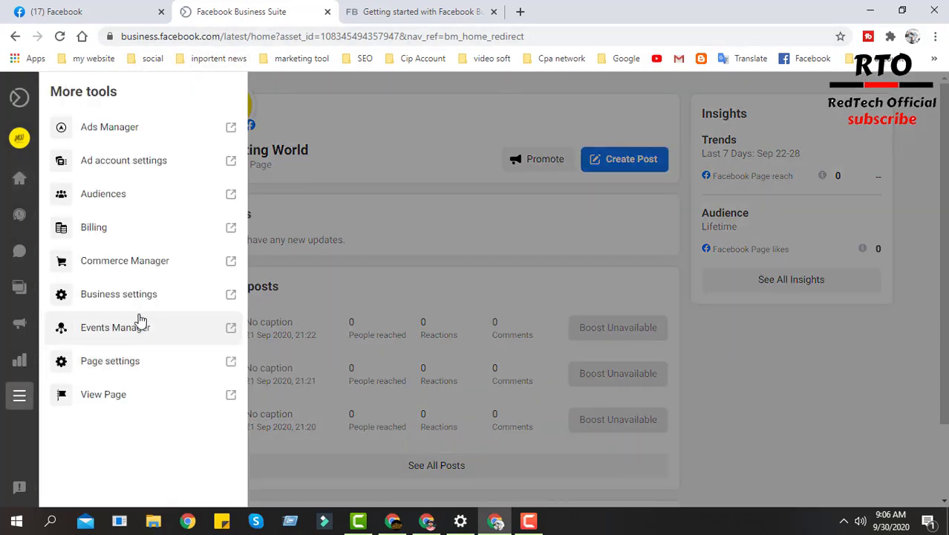
pyautogui.click(117, 133)
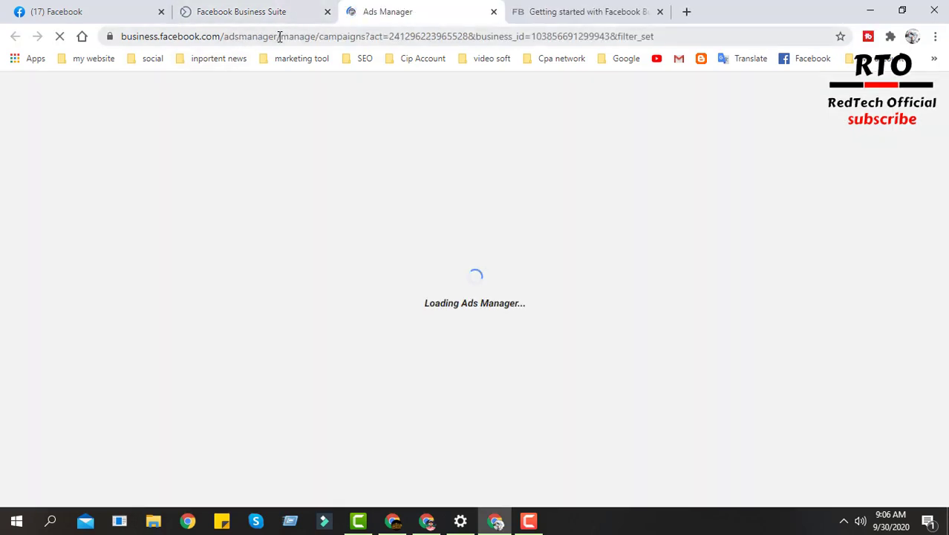
pyautogui.moveTo(278, 36); pyautogui.dragTo(696, 36)
pyautogui.press('BackSpace')
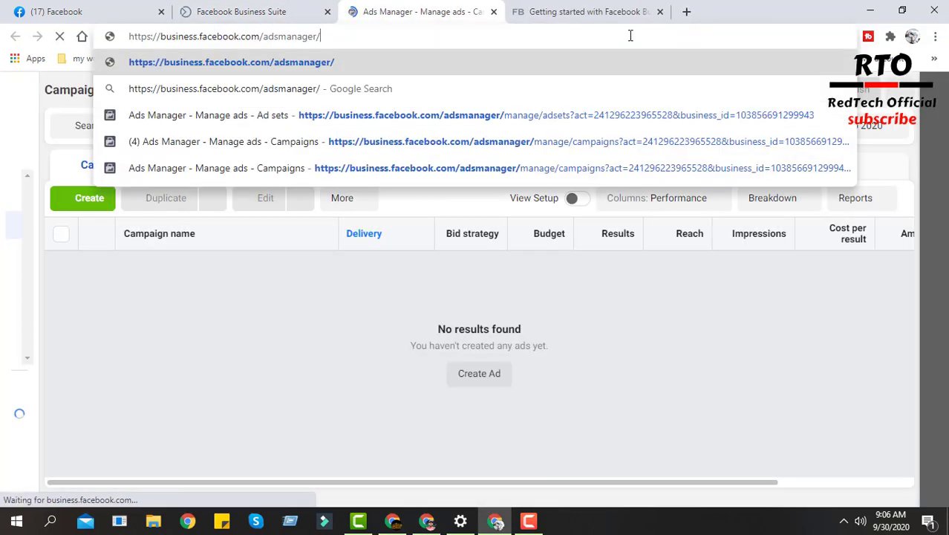
pyautogui.press('Return')
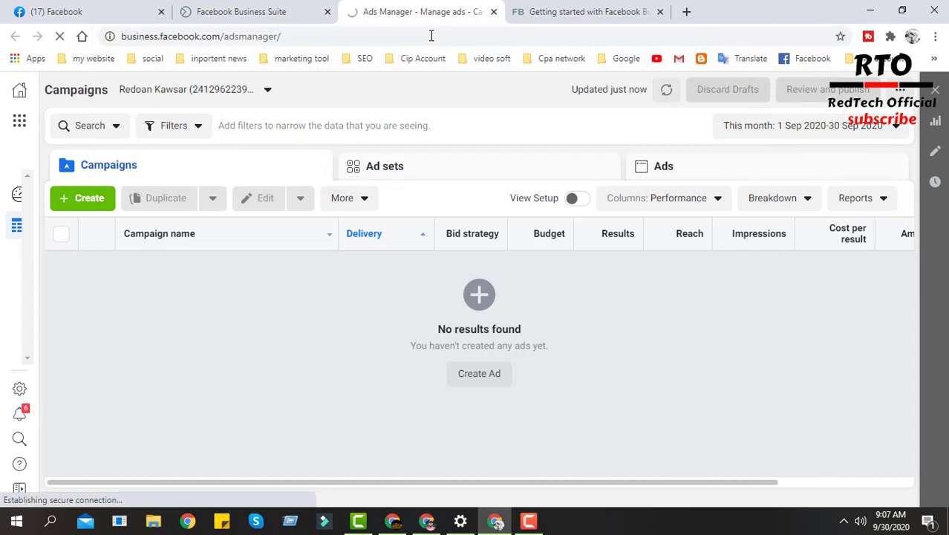